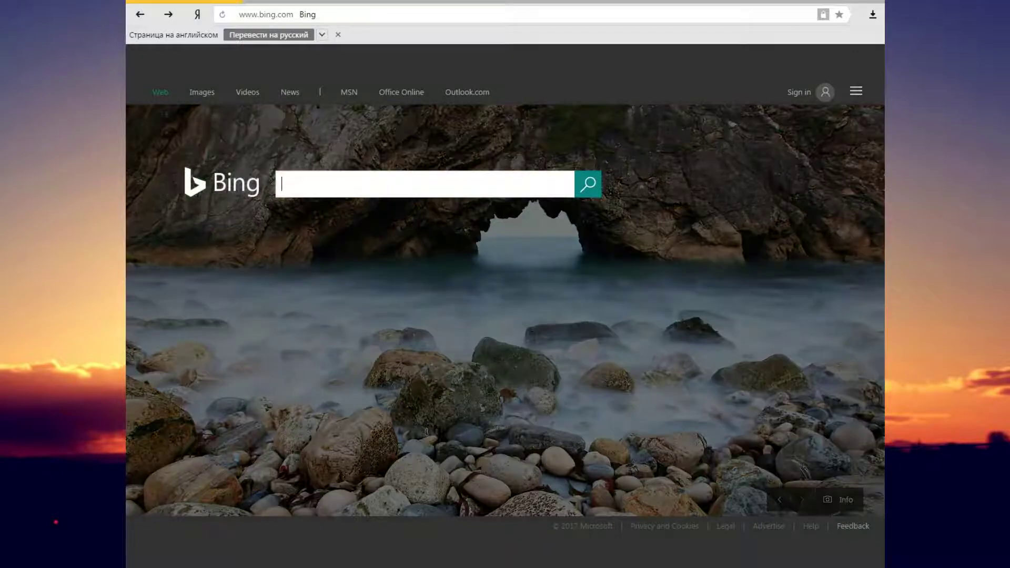
# Search Bing for joomla, then replace the query with the xampp suggestion and search again
pyautogui.write('joo')
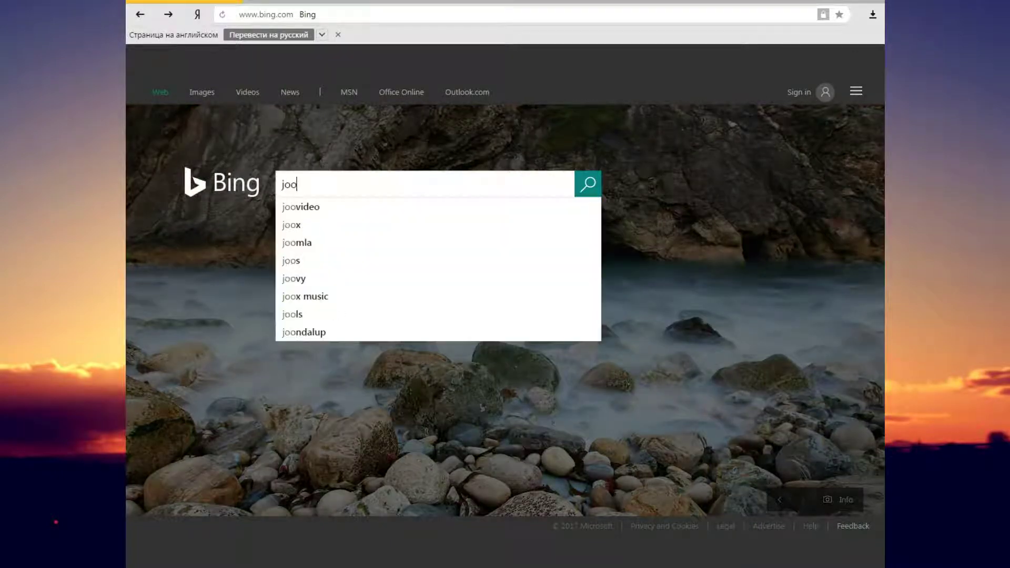
pyautogui.write('mla')
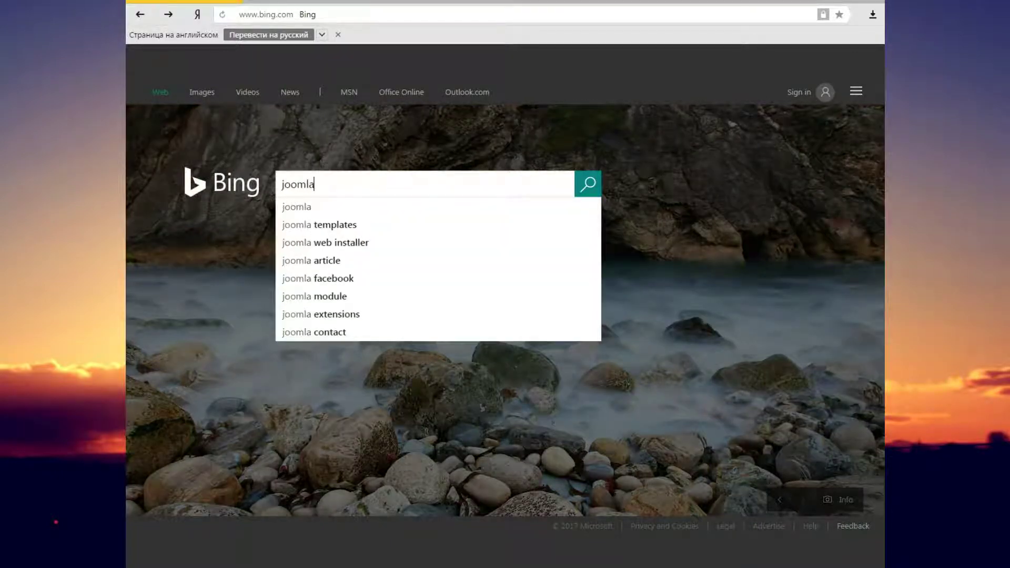
pyautogui.press('Return')
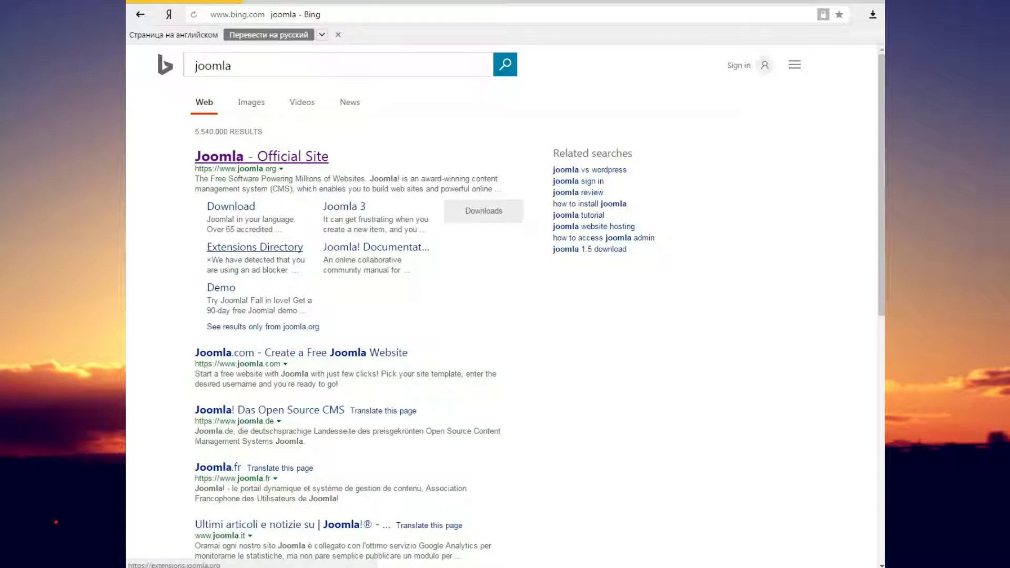
pyautogui.doubleClick(213, 65)
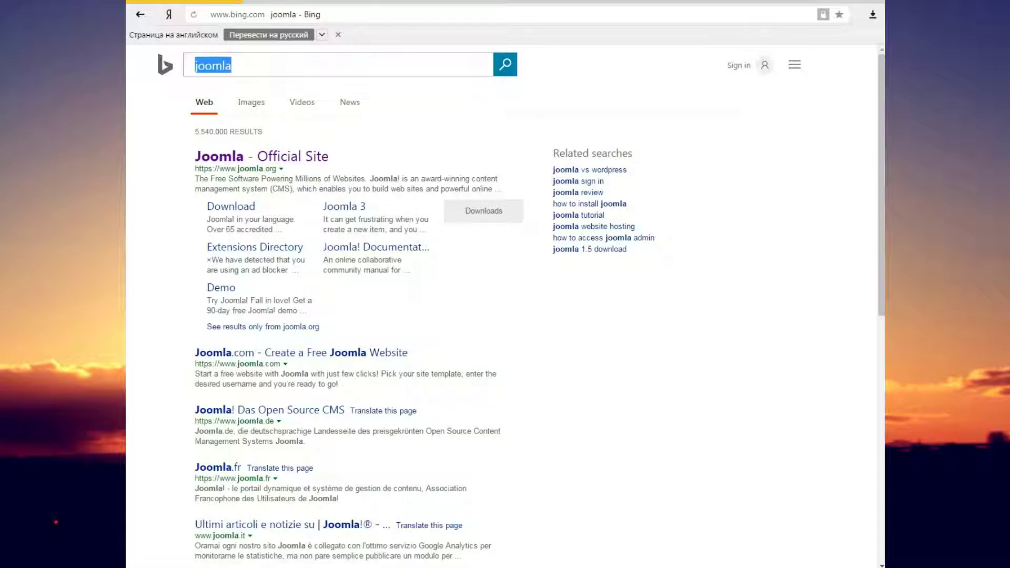
pyautogui.write('xa')
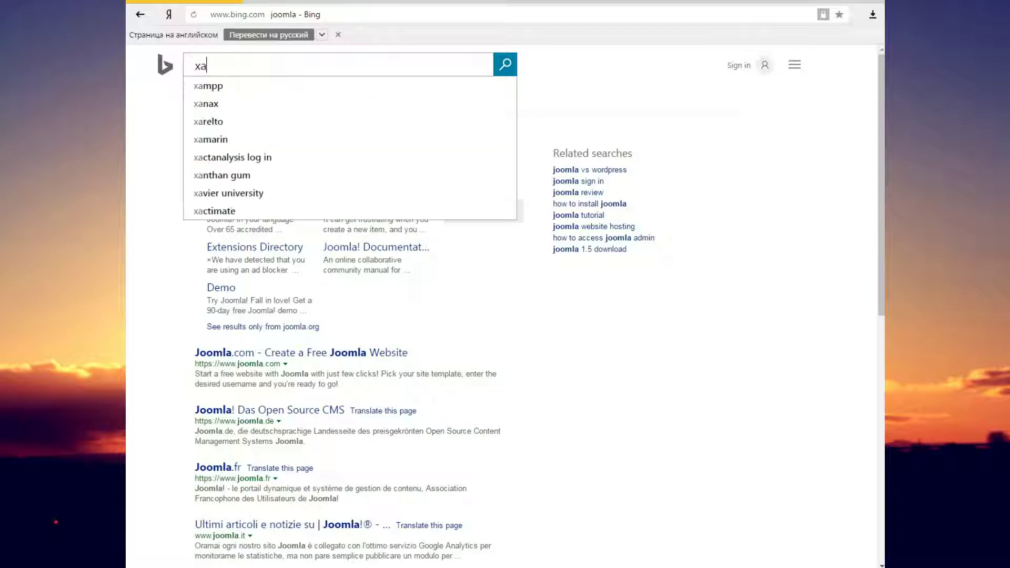
pyautogui.press('Down')
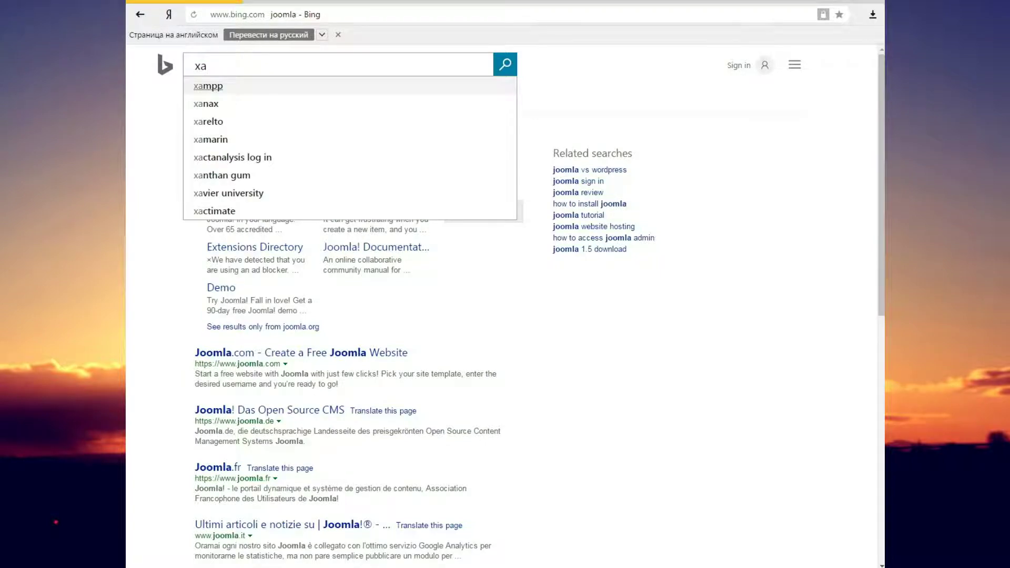
pyautogui.press('Return')
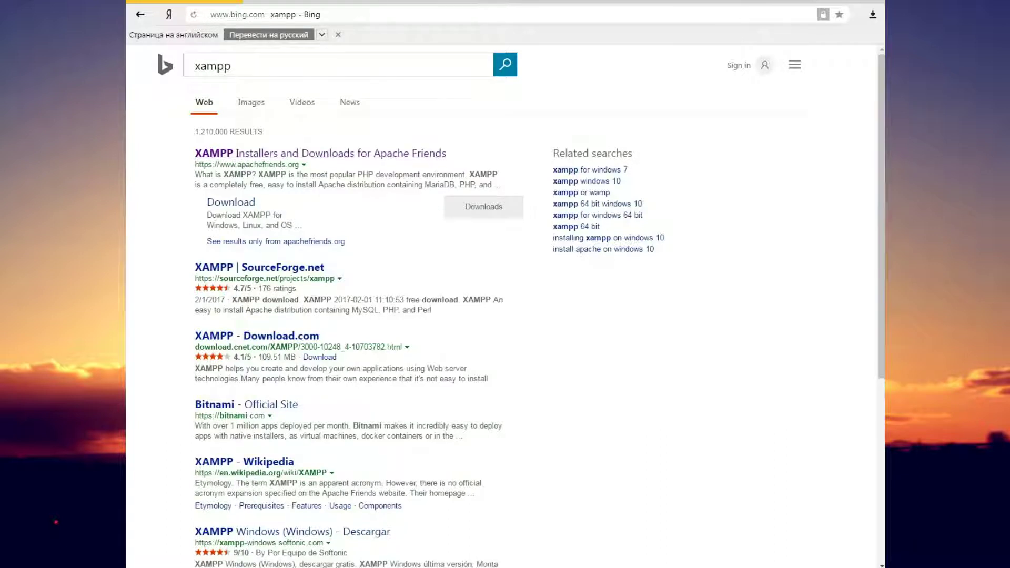
# Open the Apache Friends XAMPP downloads page and download XAMPP for Windows v5.6.30
pyautogui.click(320, 153)
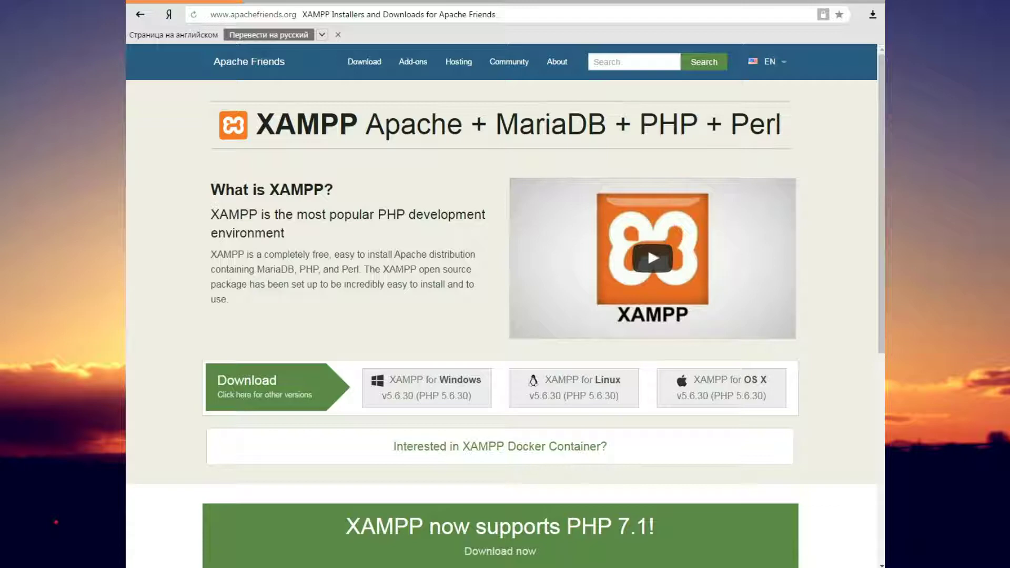
pyautogui.scroll(-5, 502, 306)
pyautogui.scroll(5, 502, 305)
pyautogui.scroll(-5, 502, 305)
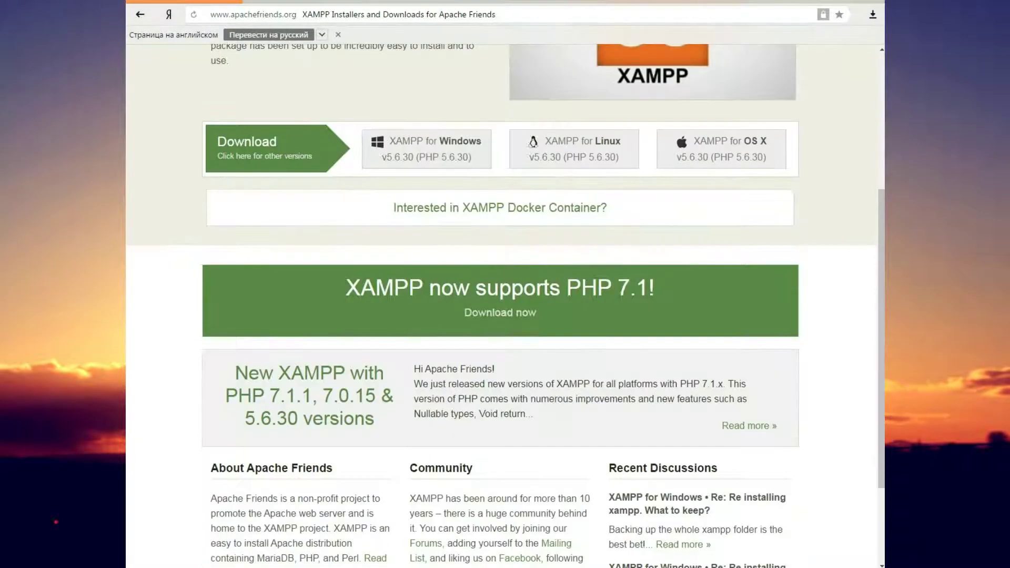
pyautogui.scroll(3, 501, 306)
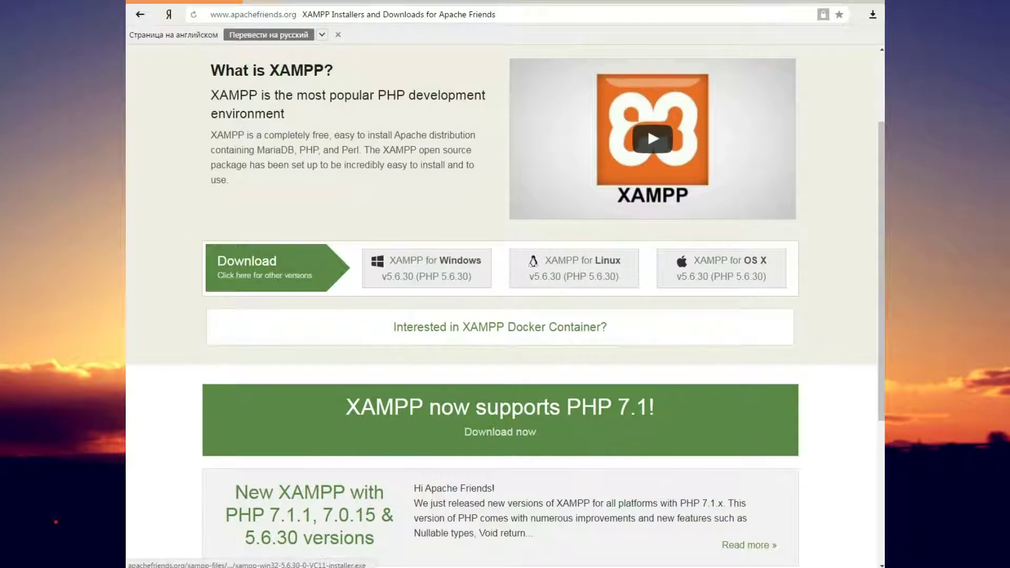
pyautogui.click(426, 269)
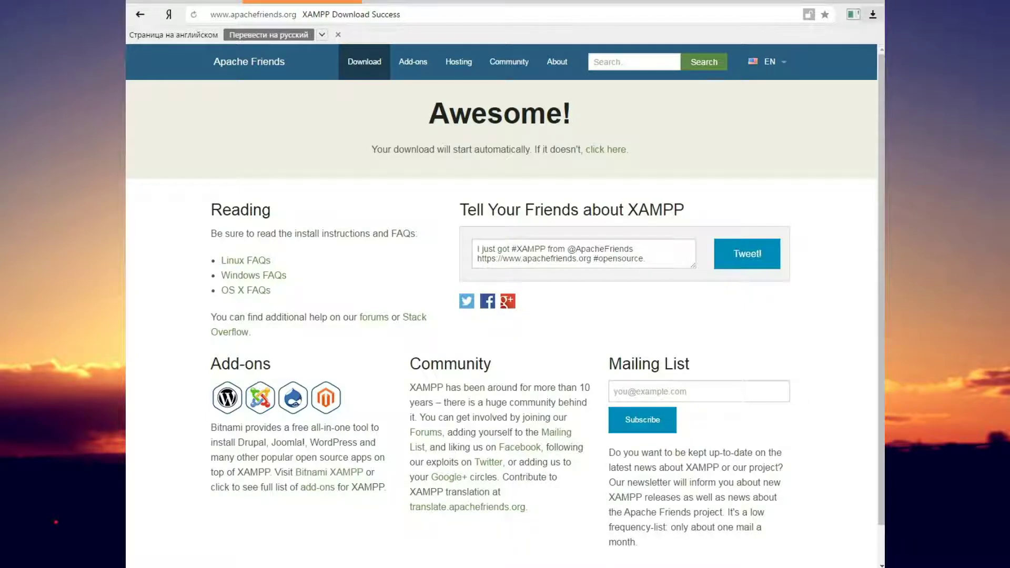
# Run the downloaded xampp-win32 installer from the browser's downloads list
pyautogui.click(873, 14)
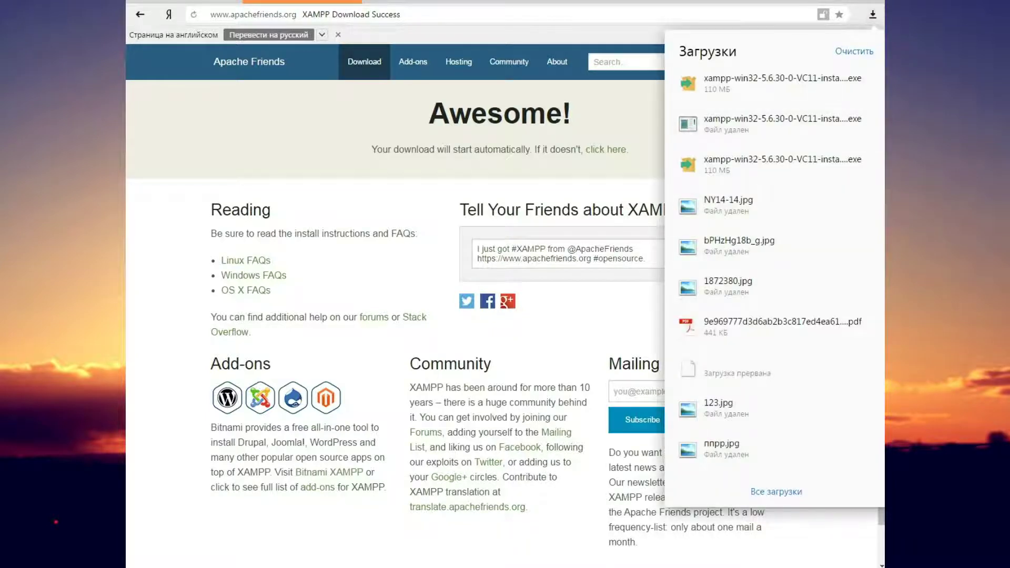
pyautogui.click(719, 102)
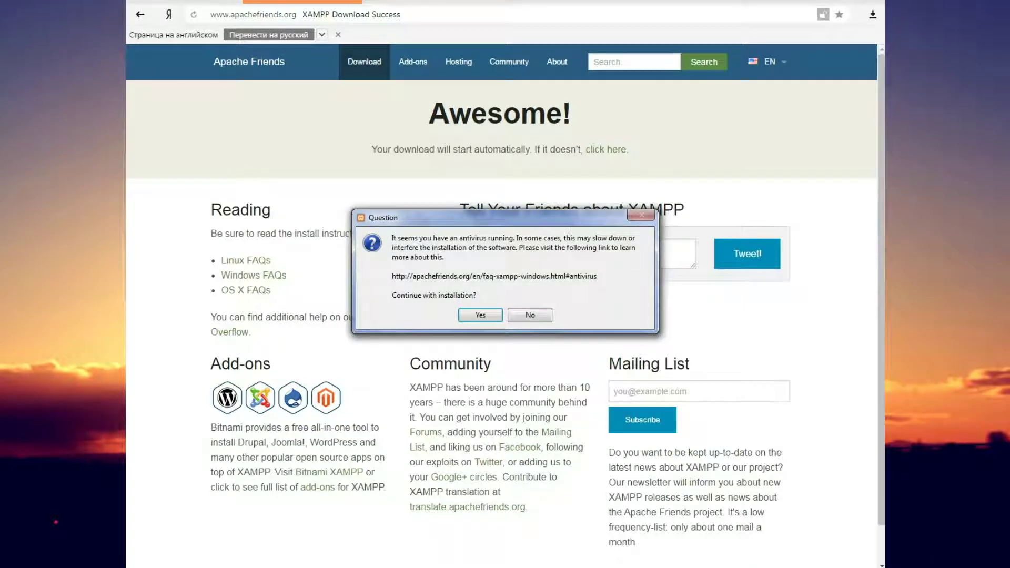
# Accept the antivirus and UAC warnings, keeping all components and the C:\xampp install folder
pyautogui.click(480, 315)
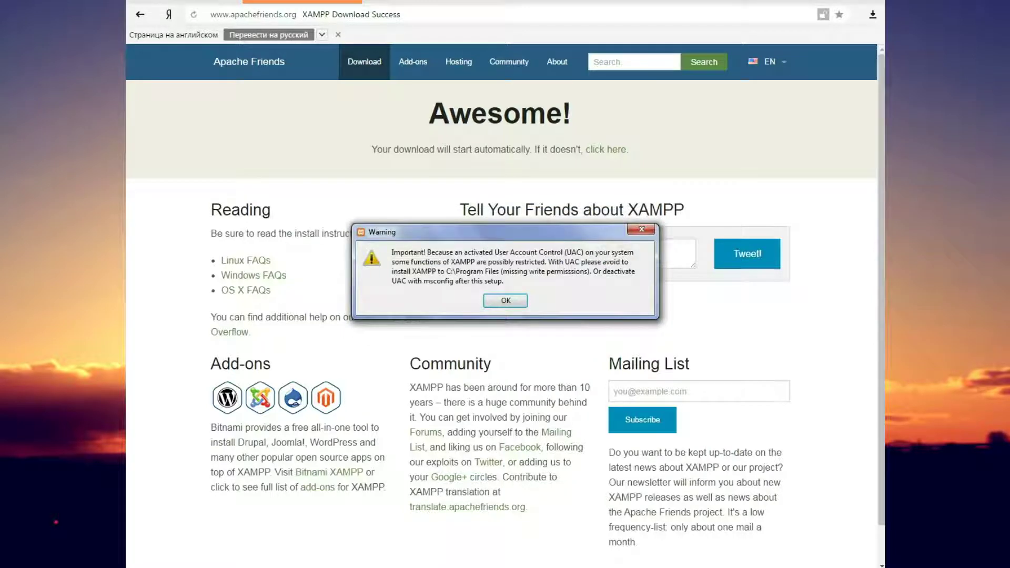
pyautogui.press('Return')
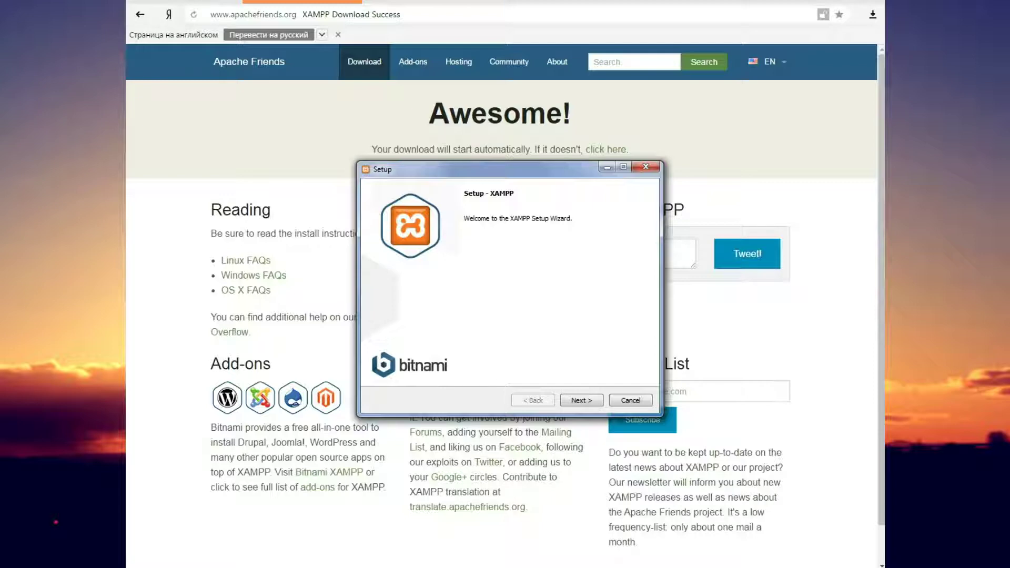
pyautogui.press('Return')
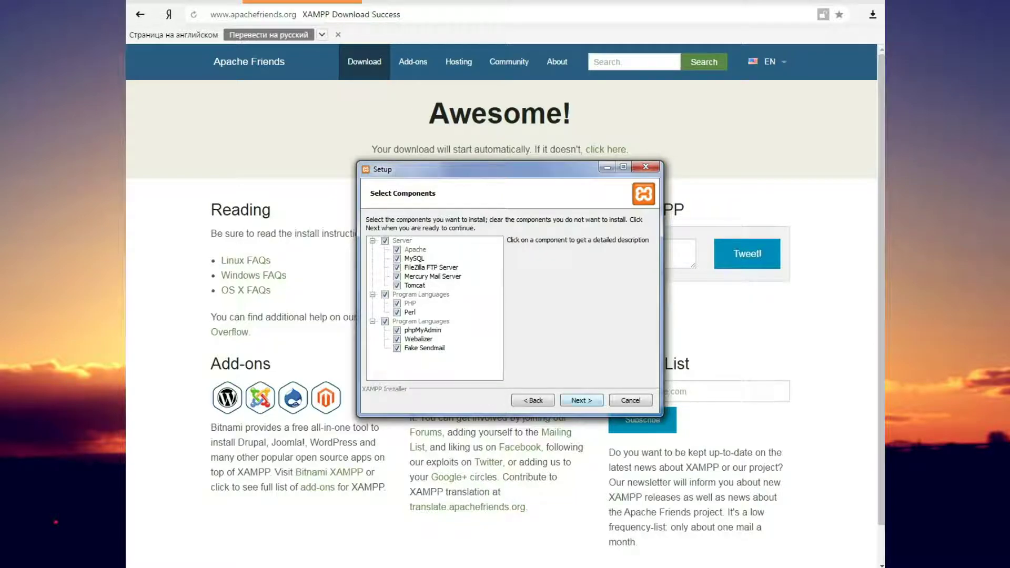
pyautogui.press('Return')
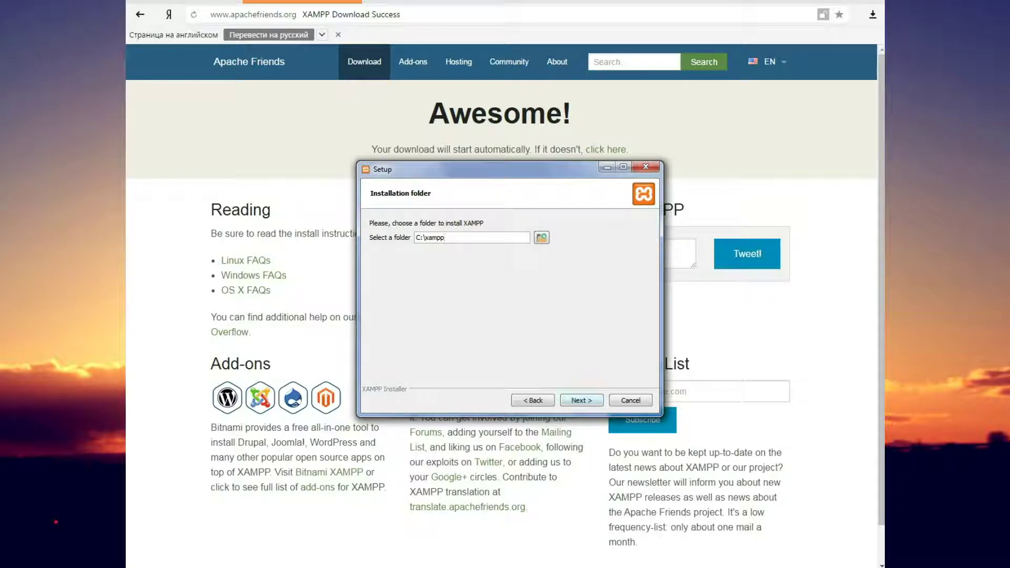
pyautogui.press('Return')
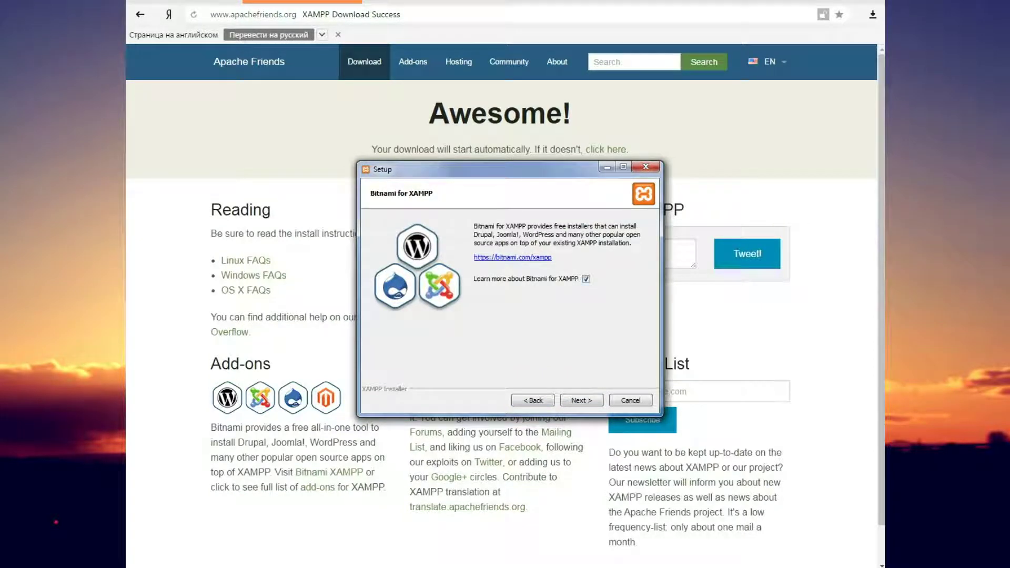
# Untick Bitnami for XAMPP, install XAMPP, and untick starting the Control Panel afterwards
pyautogui.click(586, 280)
pyautogui.press('Return')
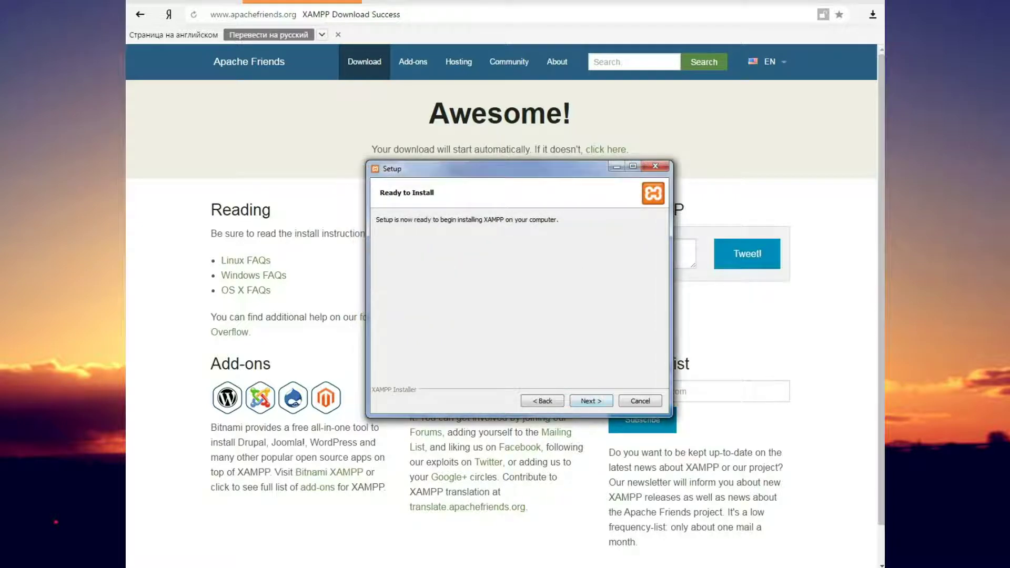
pyautogui.press('Return')
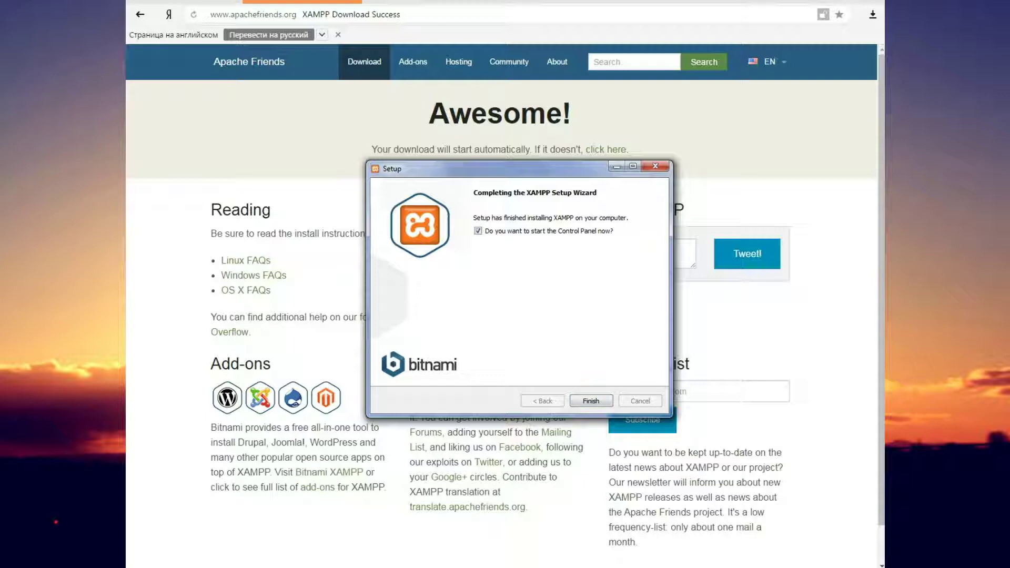
pyautogui.click(478, 231)
# Close the finished setup wizard and open the C:\xampp folder in Explorer
pyautogui.press('Return')
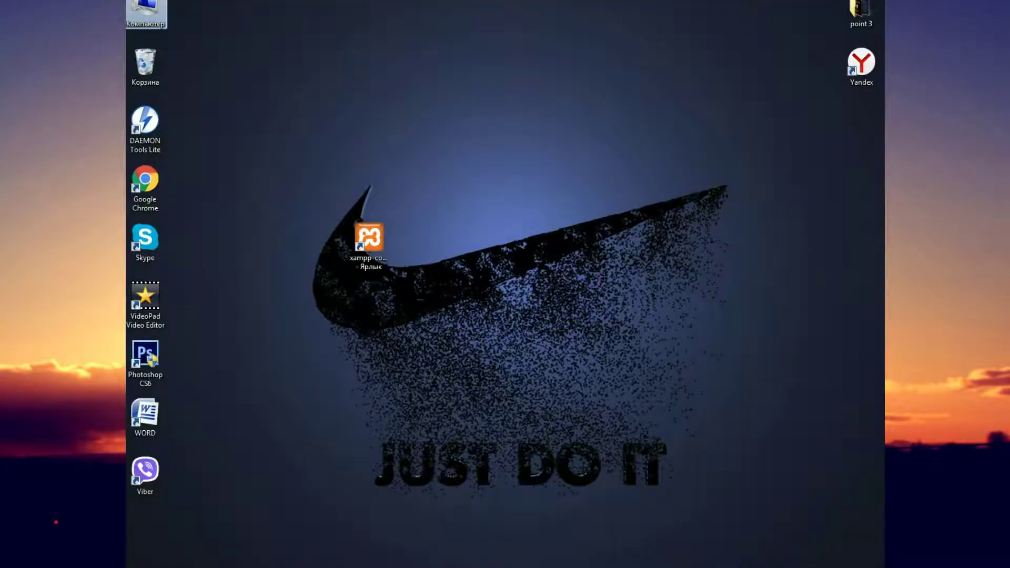
pyautogui.press('Return')
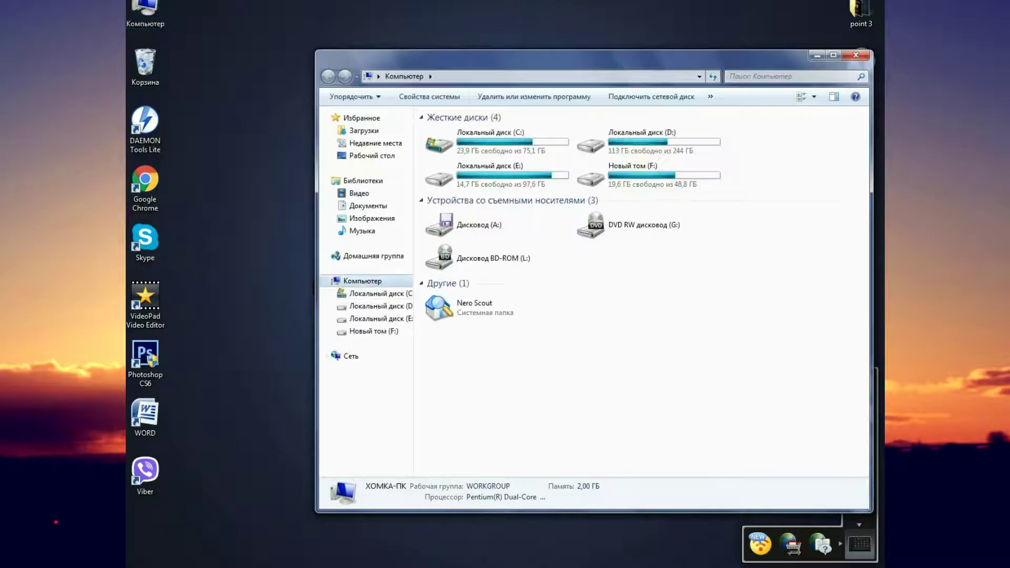
pyautogui.moveTo(579, 57); pyautogui.dragTo(447, 24)
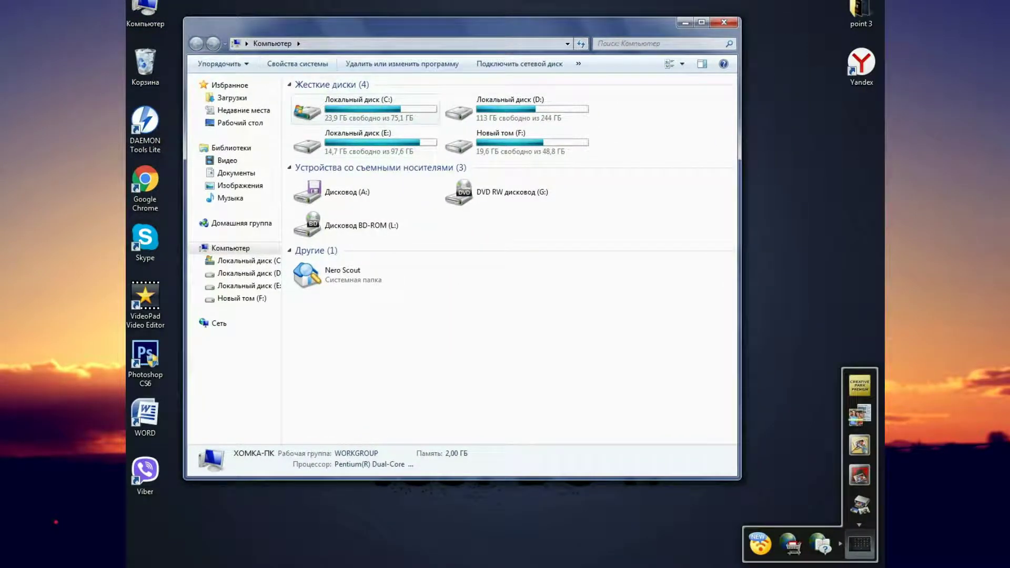
pyautogui.click(363, 109)
pyautogui.doubleClick(363, 109)
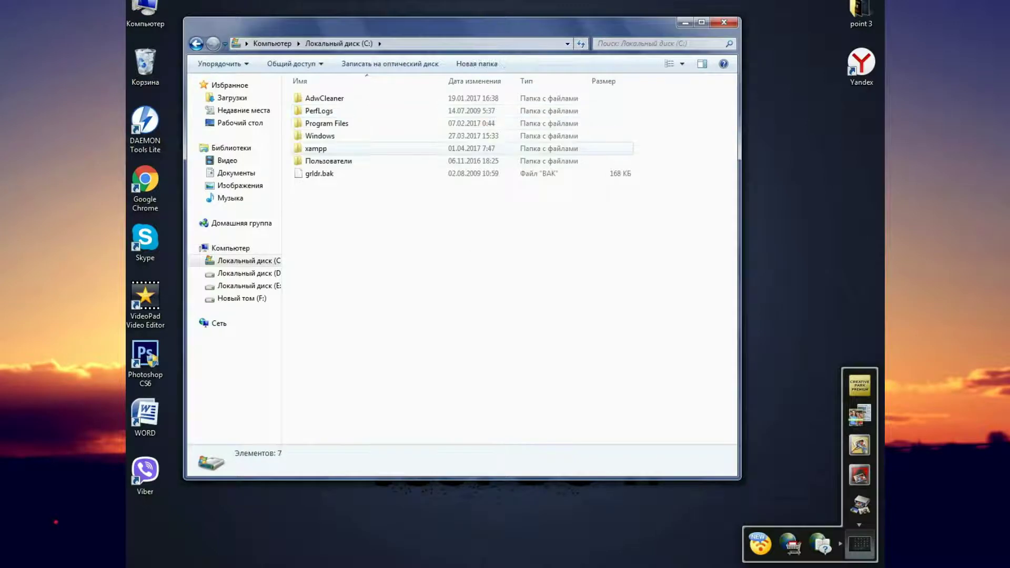
pyautogui.click(315, 149)
pyautogui.doubleClick(315, 148)
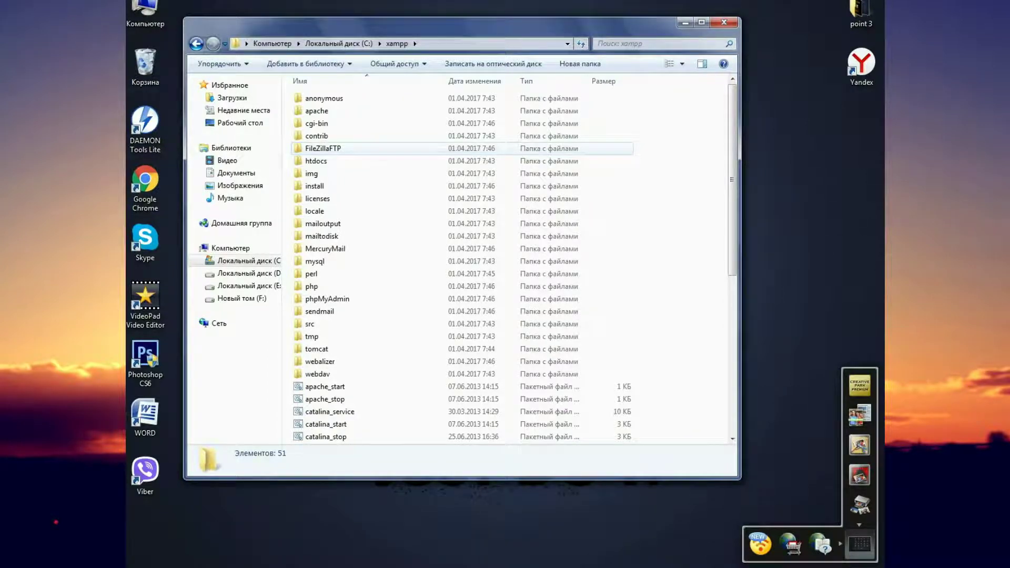
# Create a shortcut to xampp-control and cut it for moving to the desktop
pyautogui.scroll(-1, 358, 316)
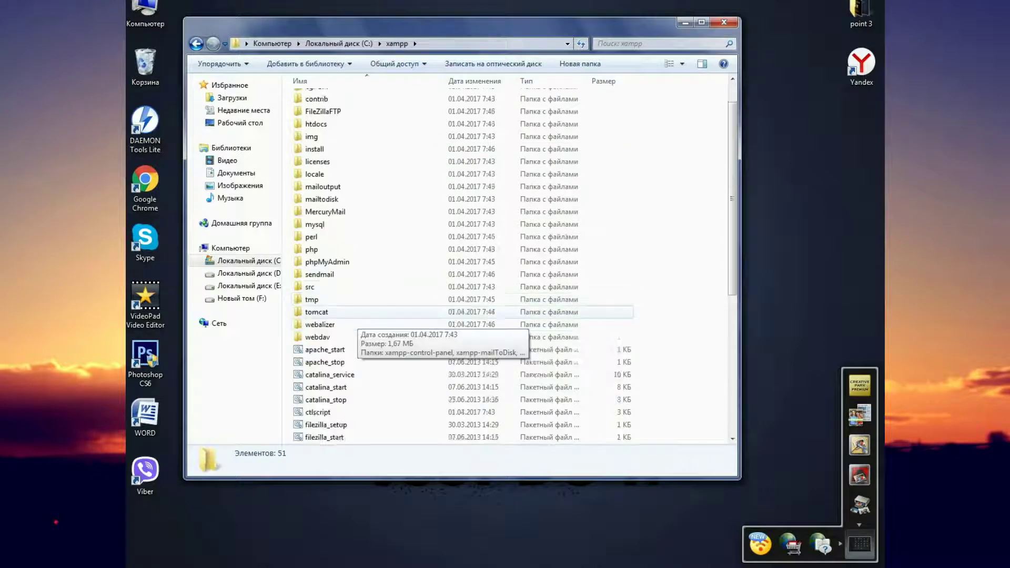
pyautogui.scroll(-7, 357, 318)
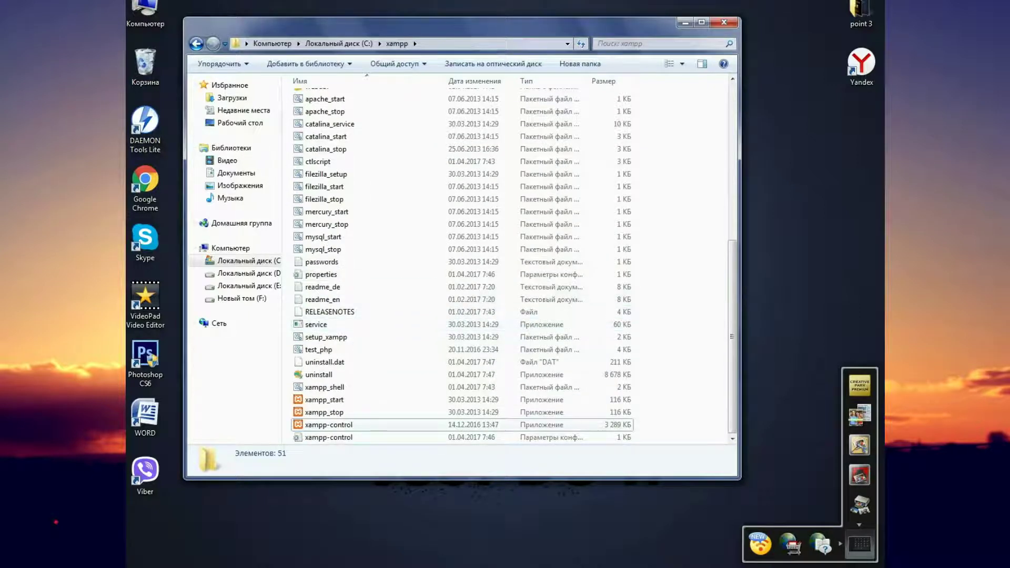
pyautogui.rightClick(333, 425)
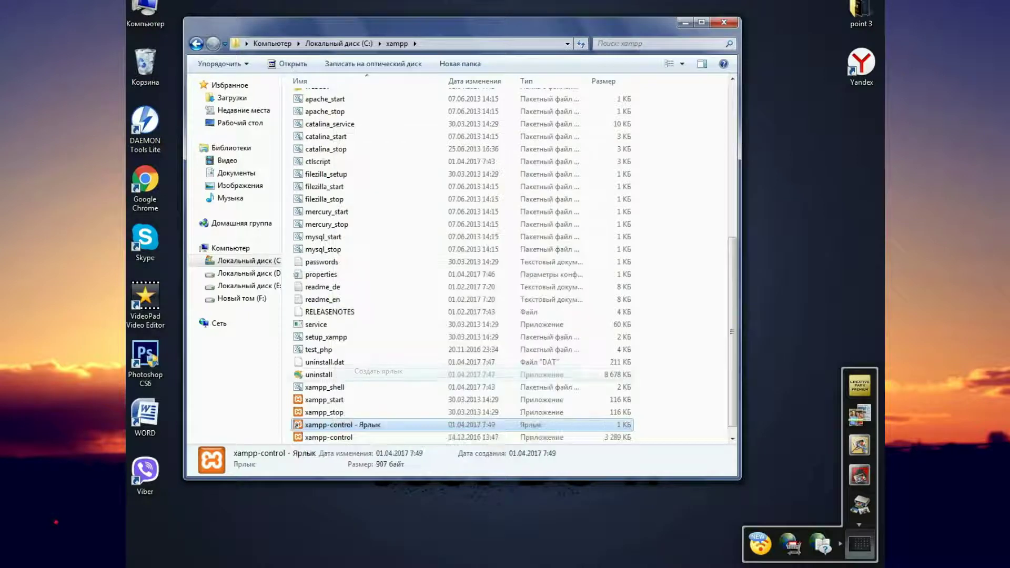
pyautogui.click(378, 371)
pyautogui.rightClick(326, 425)
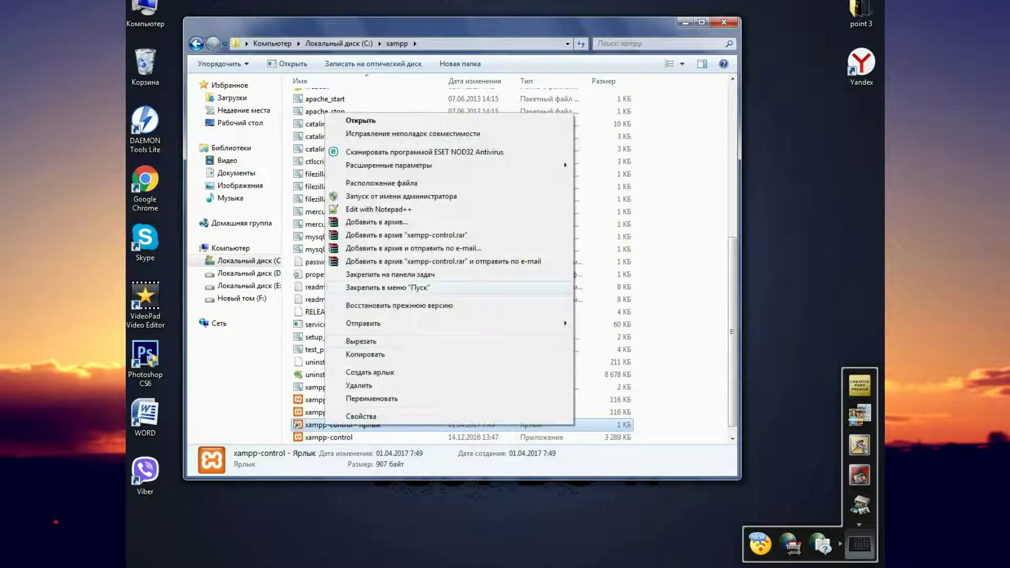
pyautogui.click(361, 342)
pyautogui.click(686, 22)
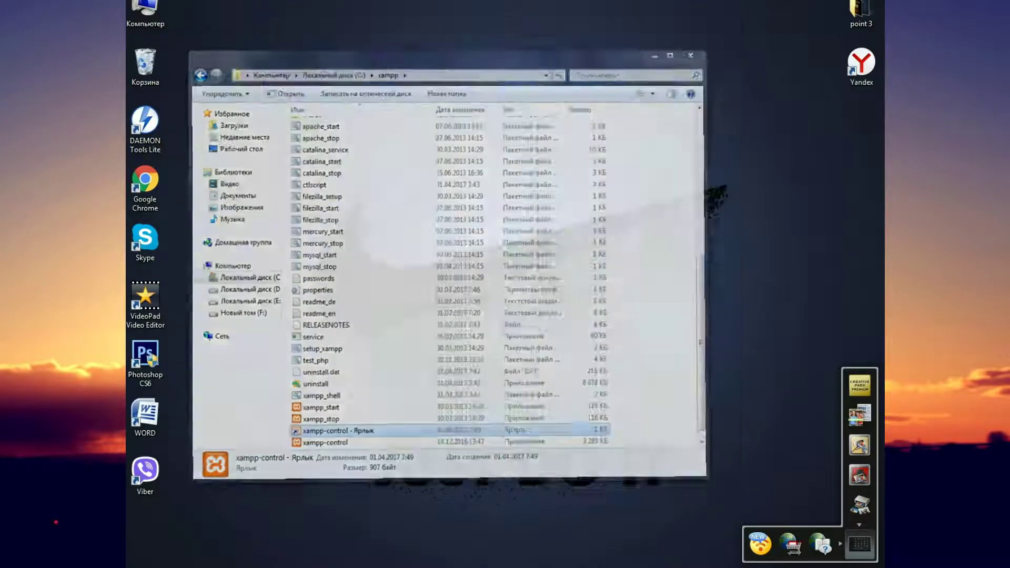
pyautogui.rightClick(413, 216)
# Paste the xampp-control shortcut onto the desktop, dismiss Skype, and save English as XAMPP's language
pyautogui.click(437, 268)
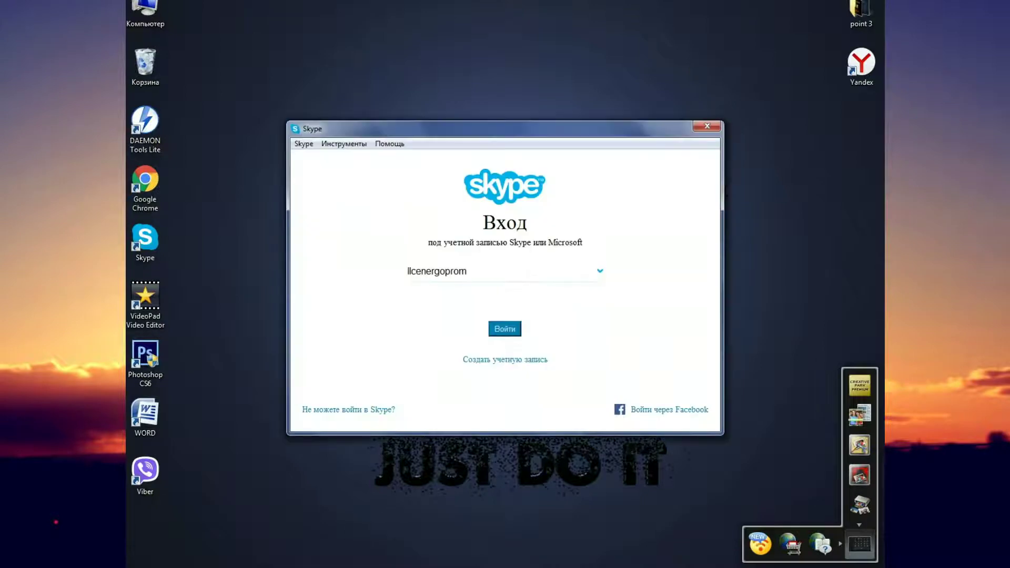
pyautogui.hotkey('alt', 'F4')
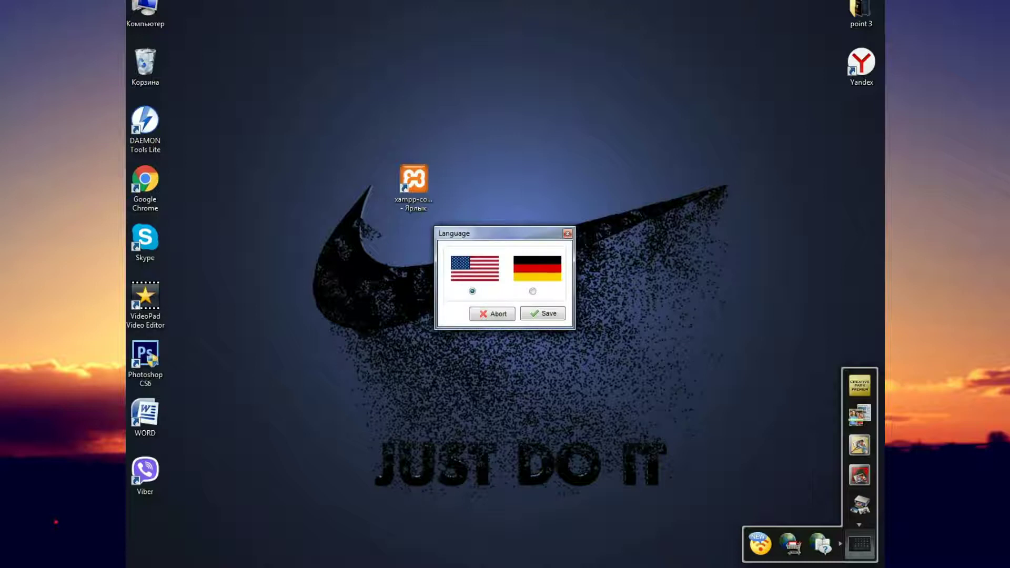
pyautogui.press('Return')
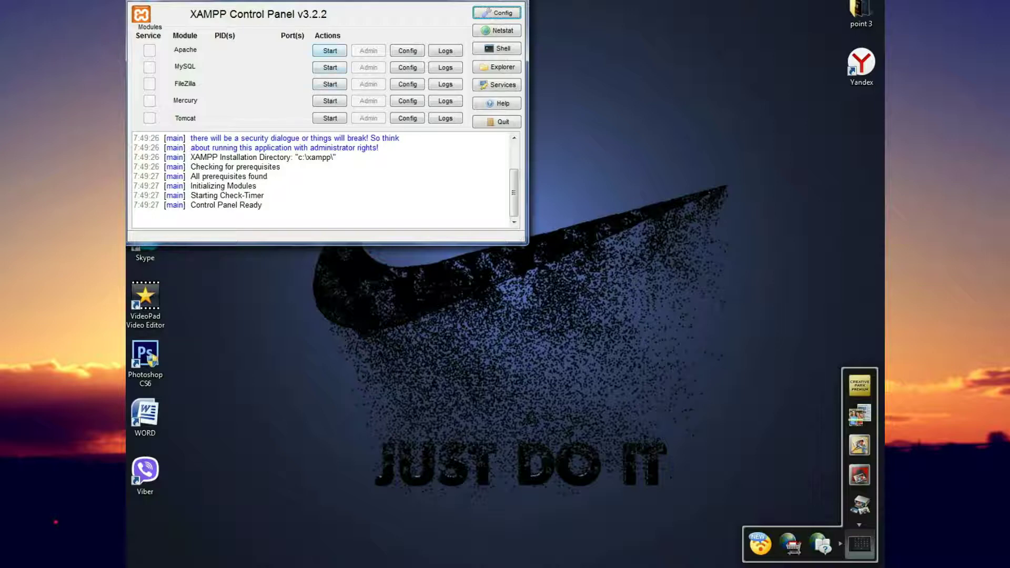
# Launch the Apache server, then the MySQL server, using their Start buttons
pyautogui.click(330, 51)
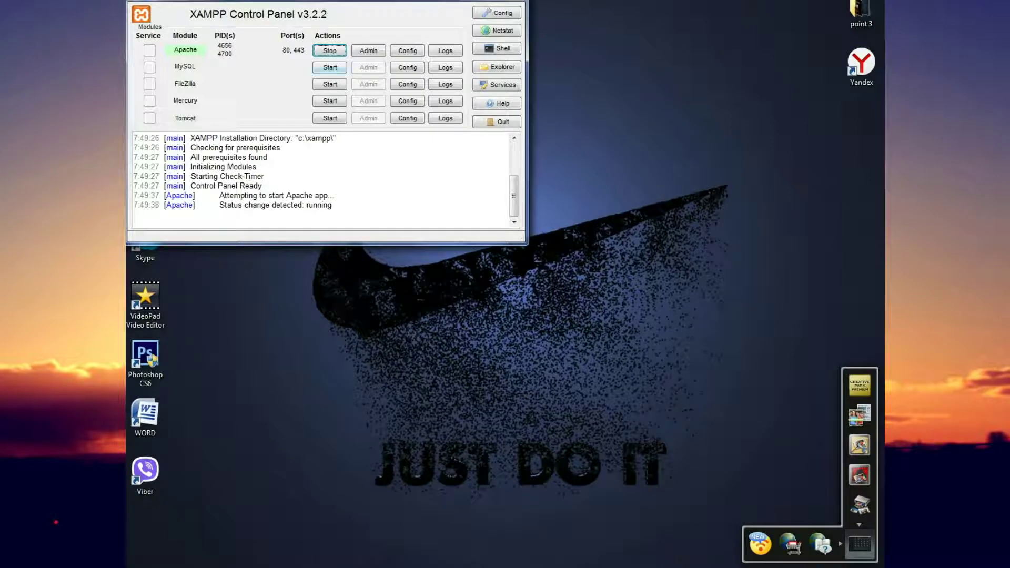
pyautogui.click(330, 68)
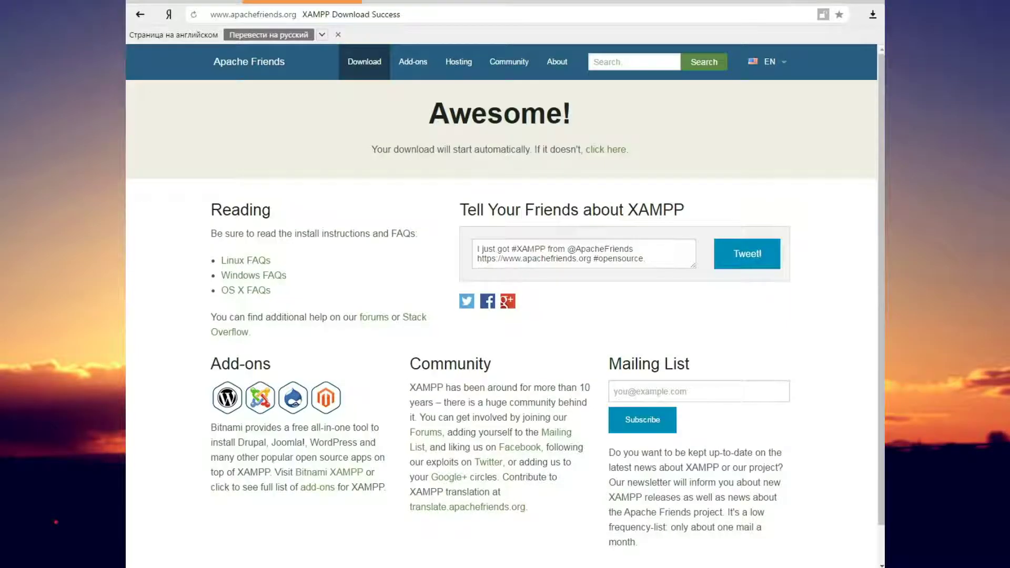
# Load localhost in the address bar in place of the download success page
pyautogui.hotkey('ctrl', 'l')
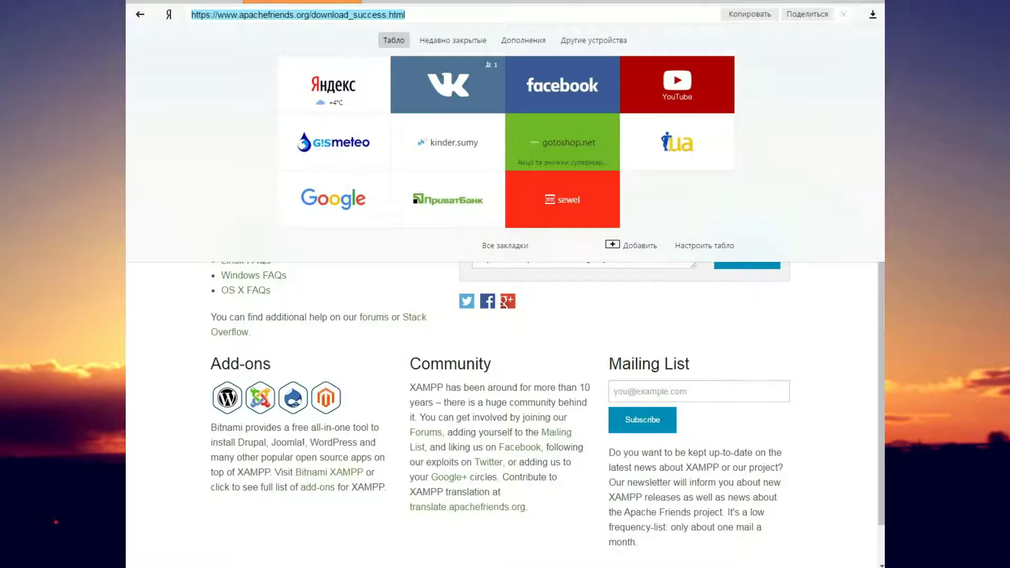
pyautogui.write('localhost')
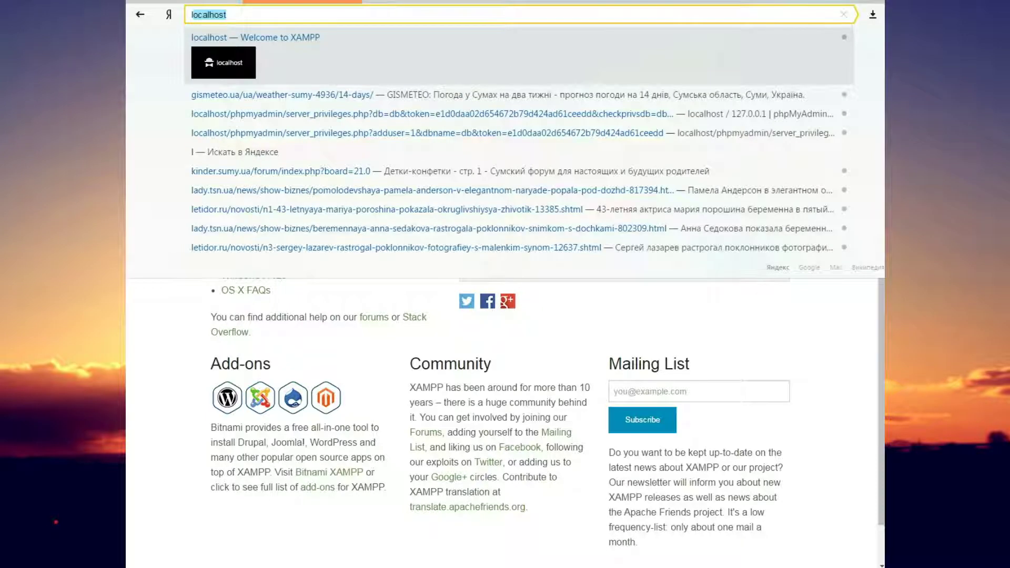
pyautogui.press('Return')
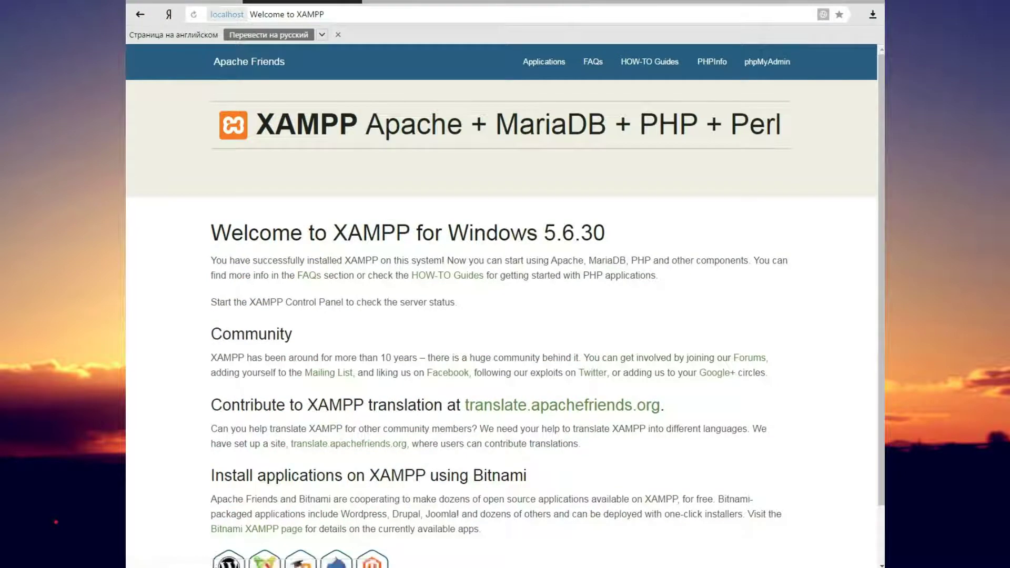
# Scroll the XAMPP for Windows 5.6.30 welcome page down and back up to review it
pyautogui.scroll(-3, 501, 306)
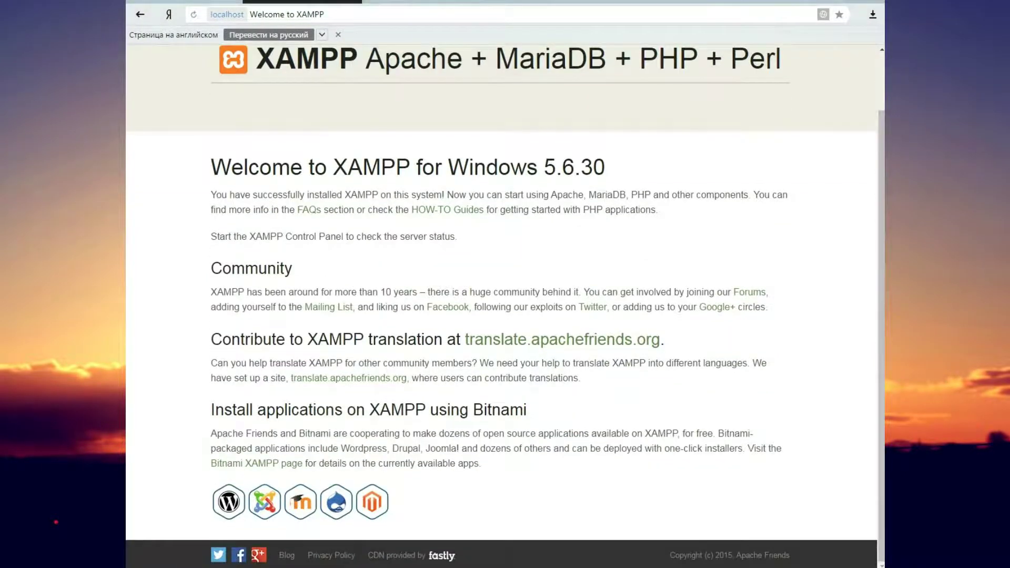
pyautogui.scroll(3, 349, 444)
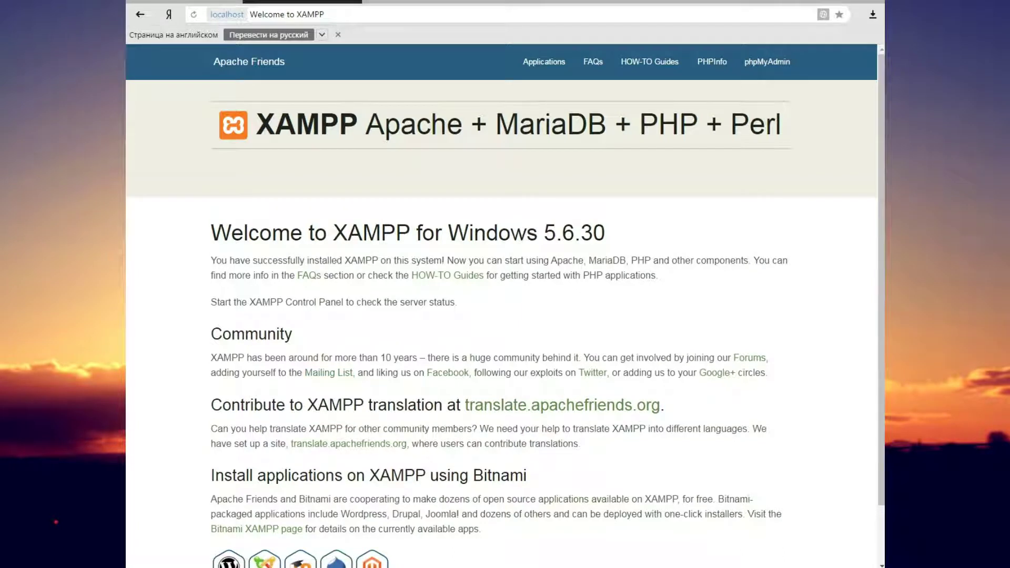
# Open phpMyAdmin from the XAMPP page and create a new database named db
pyautogui.click(767, 61)
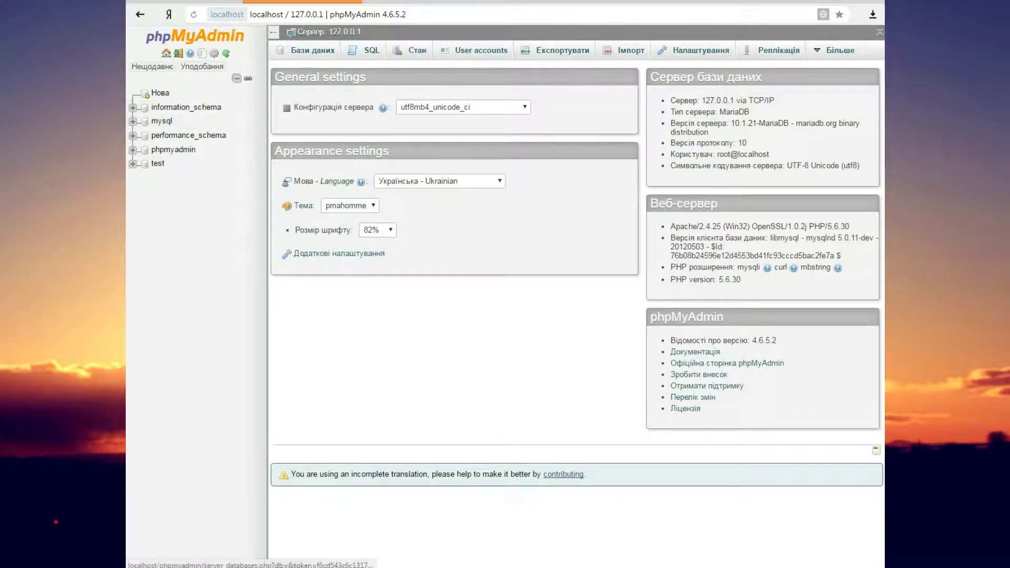
pyautogui.click(312, 50)
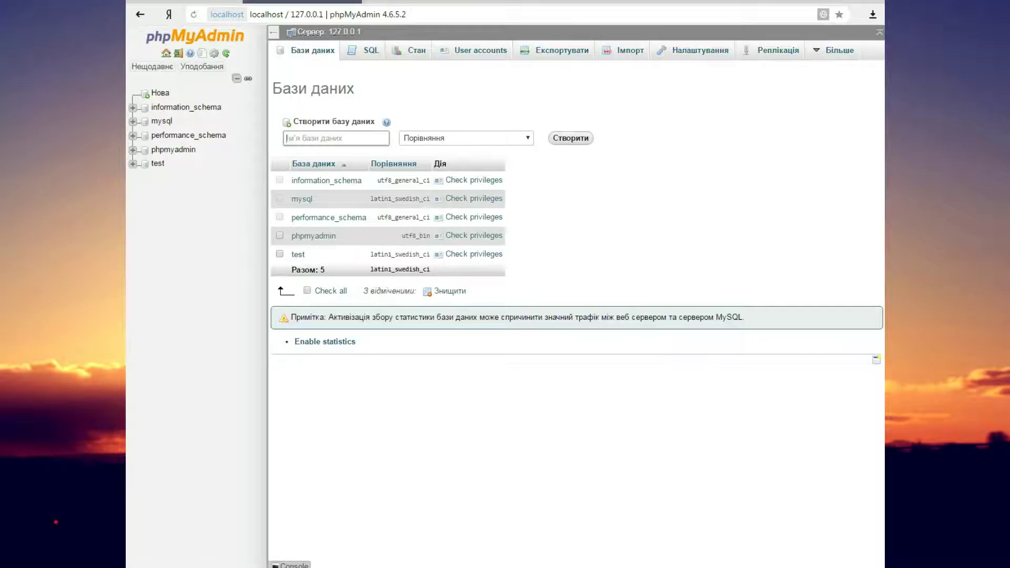
pyautogui.write('db')
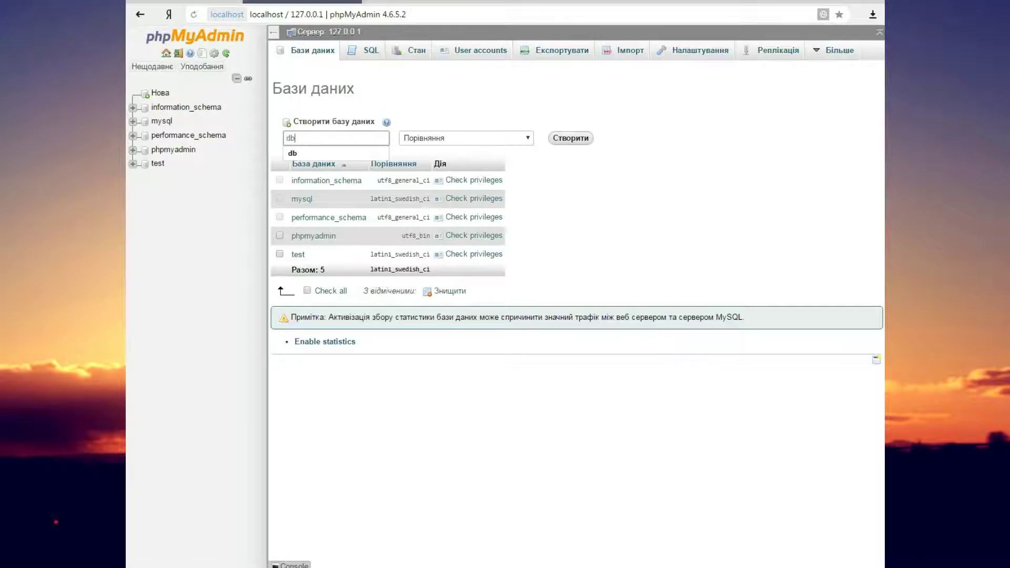
pyautogui.press('Down')
pyautogui.press('Return')
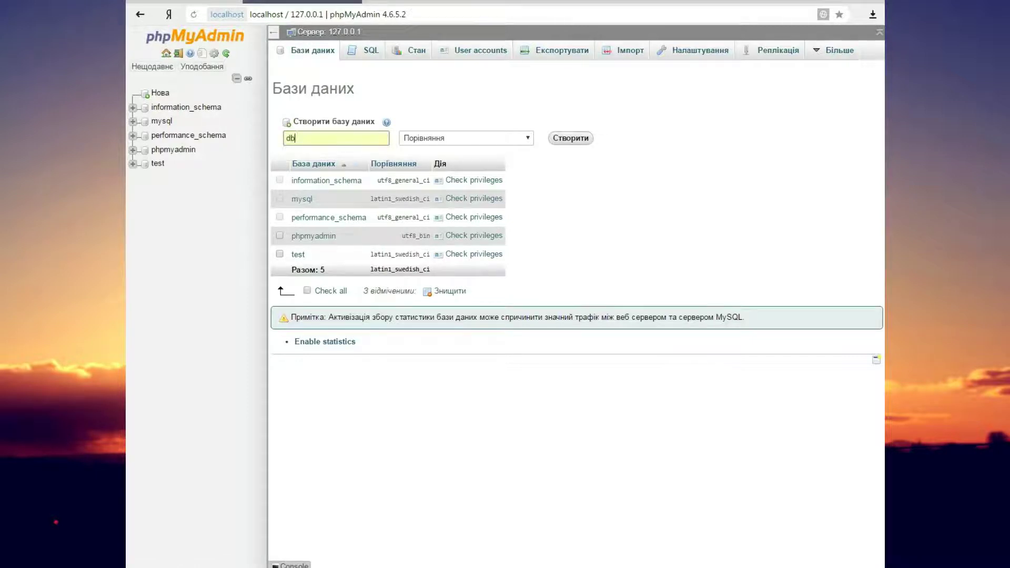
pyautogui.press('Return')
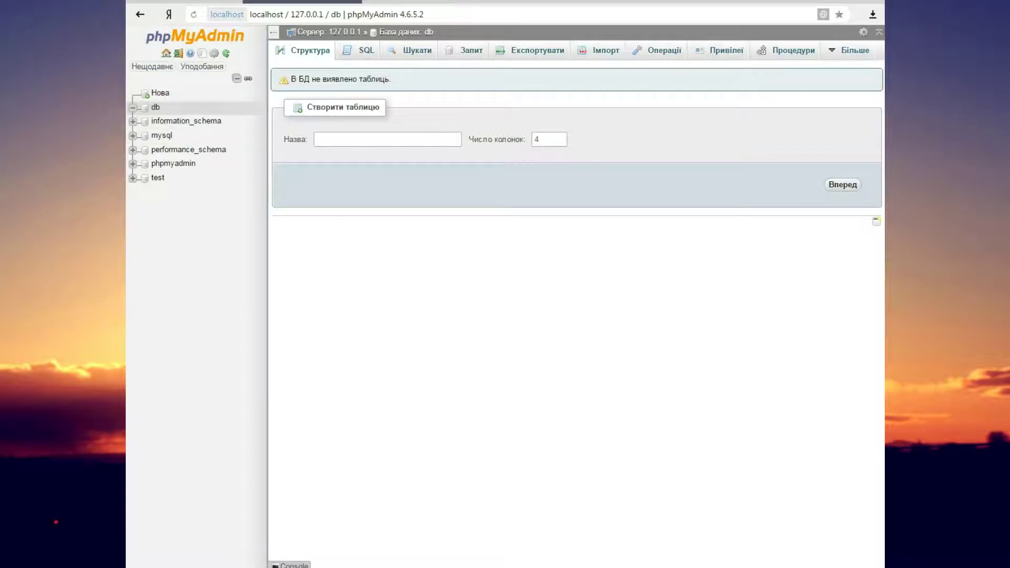
# Select the db database, view its privileges, and start a new user account
pyautogui.click(156, 107)
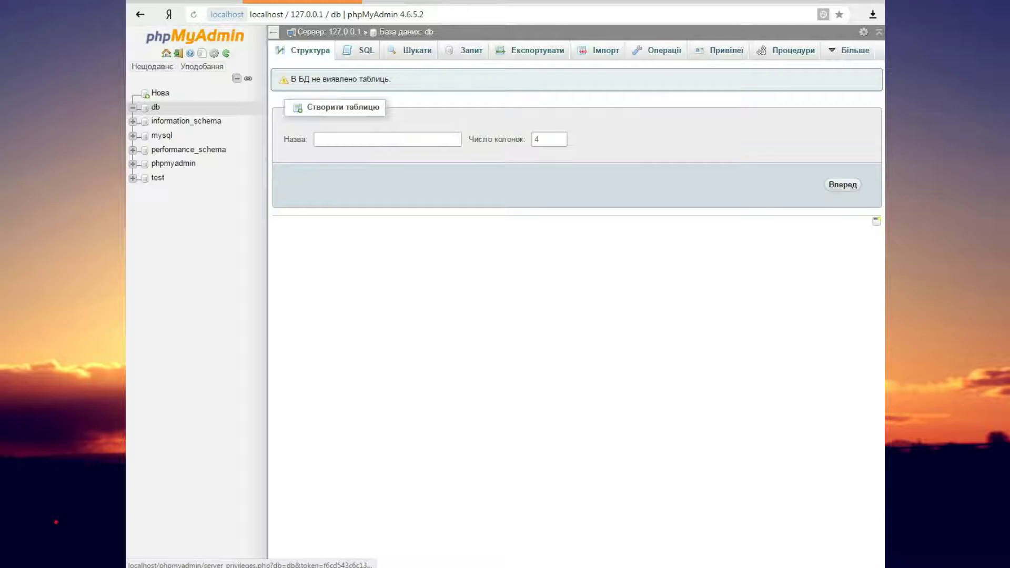
pyautogui.click(719, 50)
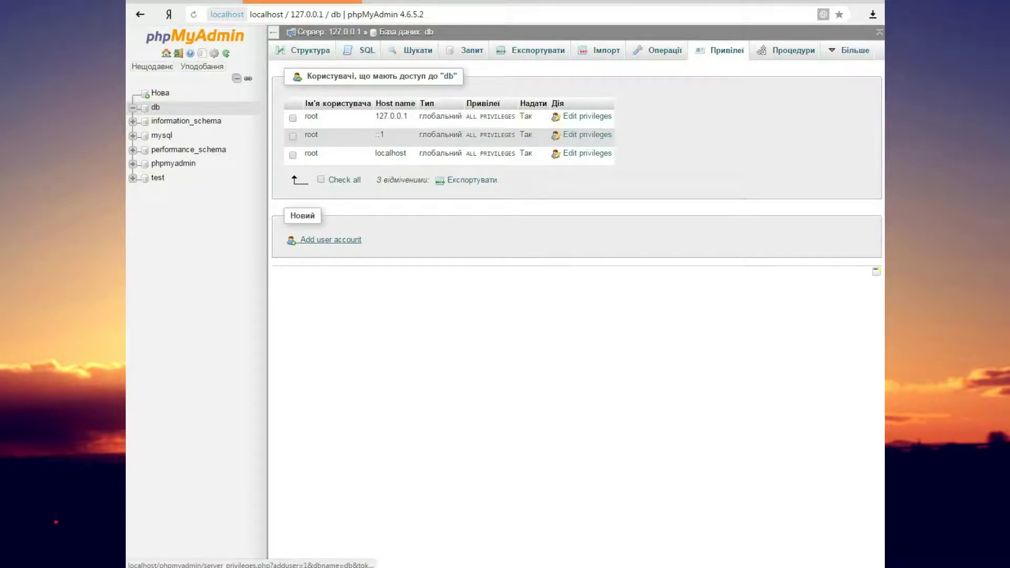
pyautogui.click(331, 240)
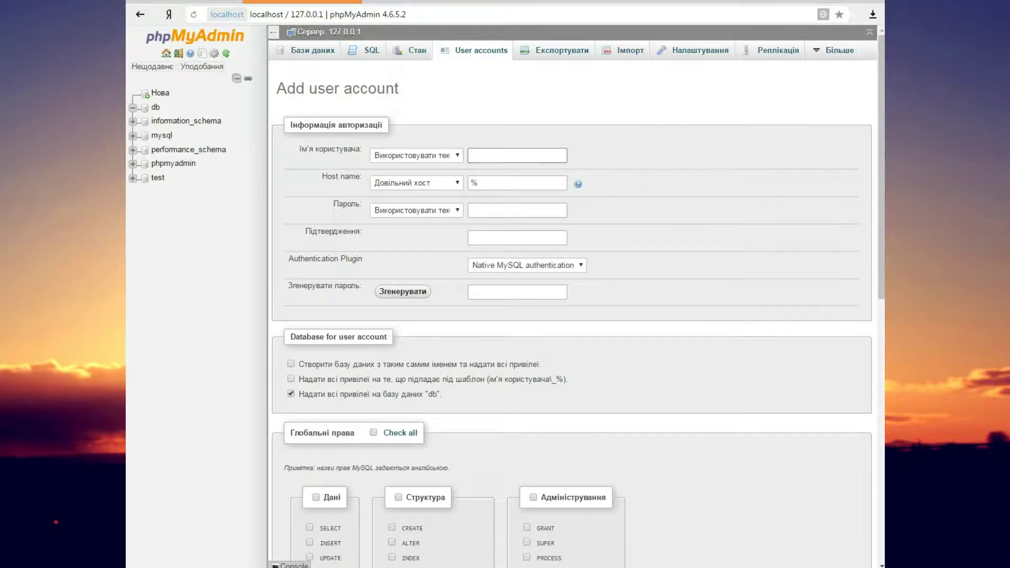
# Enter the user name admin and set the host to localhost
pyautogui.click(416, 155)
pyautogui.click(518, 155)
pyautogui.write('admin')
pyautogui.click(416, 183)
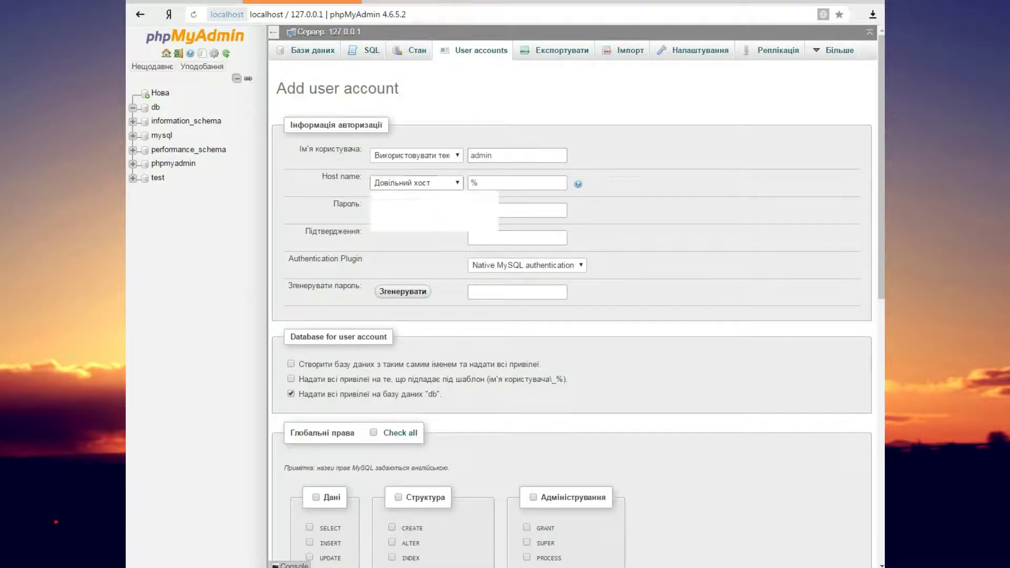
pyautogui.click(395, 205)
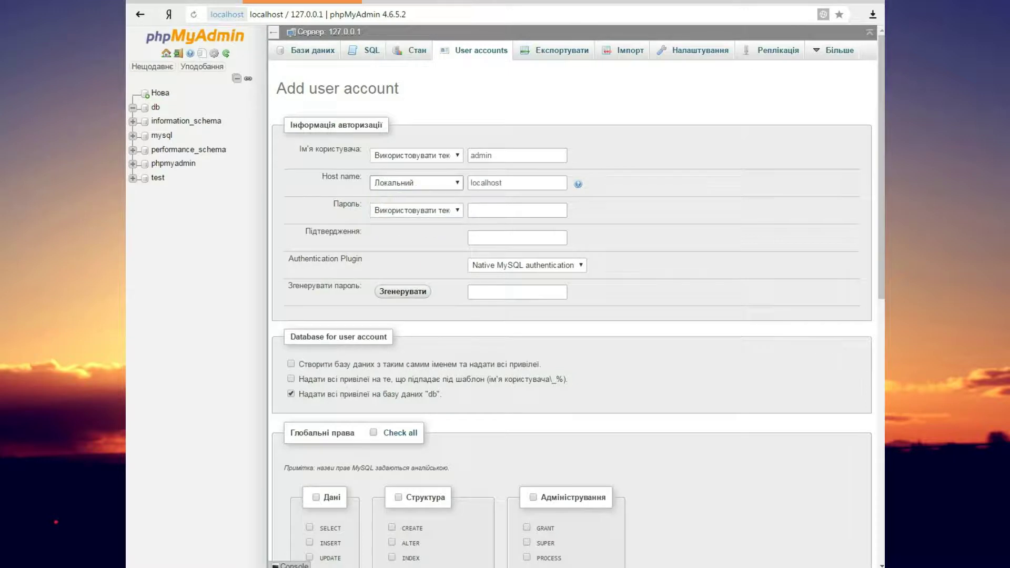
pyautogui.click(416, 182)
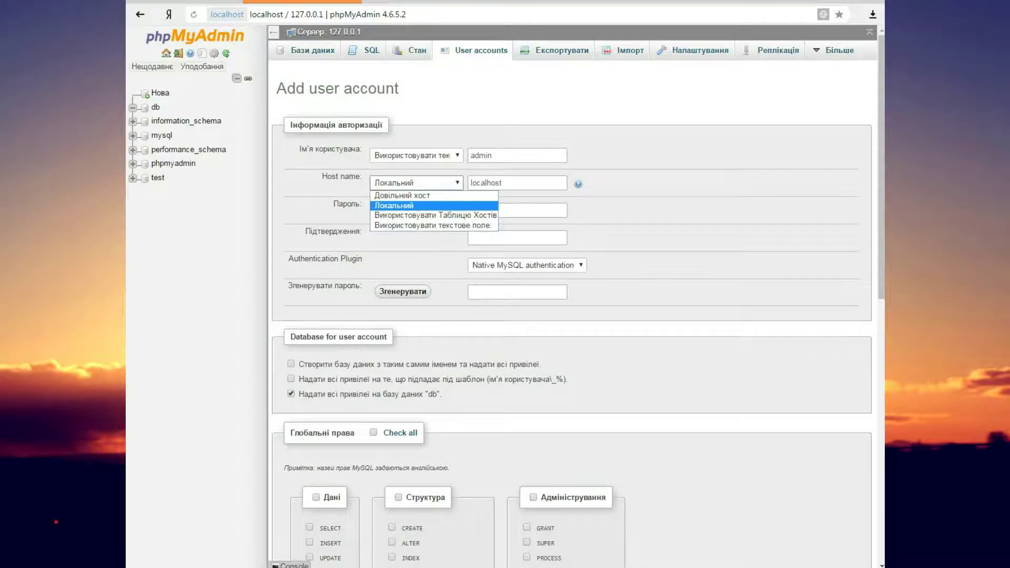
pyautogui.click(411, 206)
# Enter the account password and confirm it in the second field
pyautogui.click(518, 211)
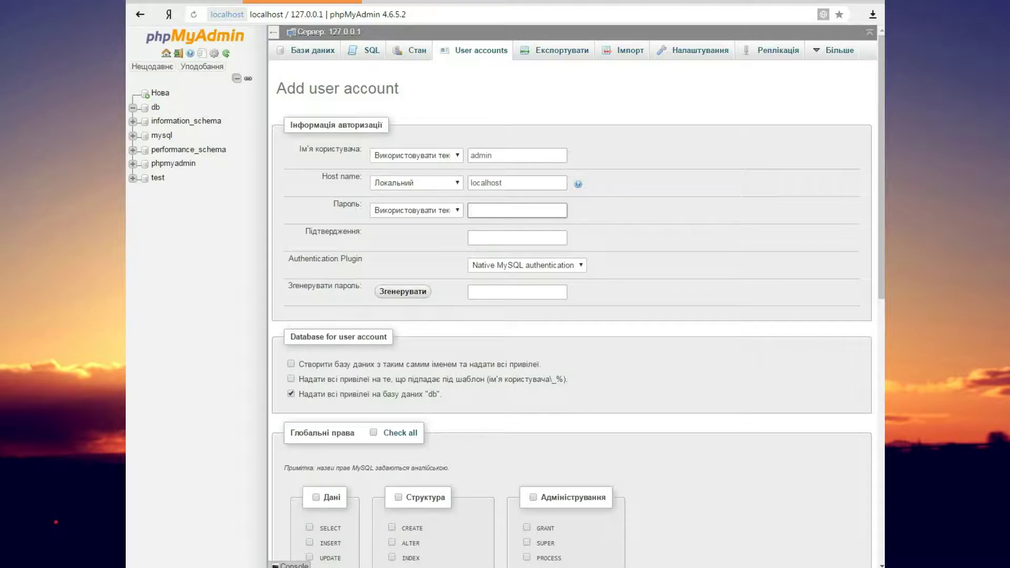
pyautogui.write('admin')
pyautogui.click(517, 238)
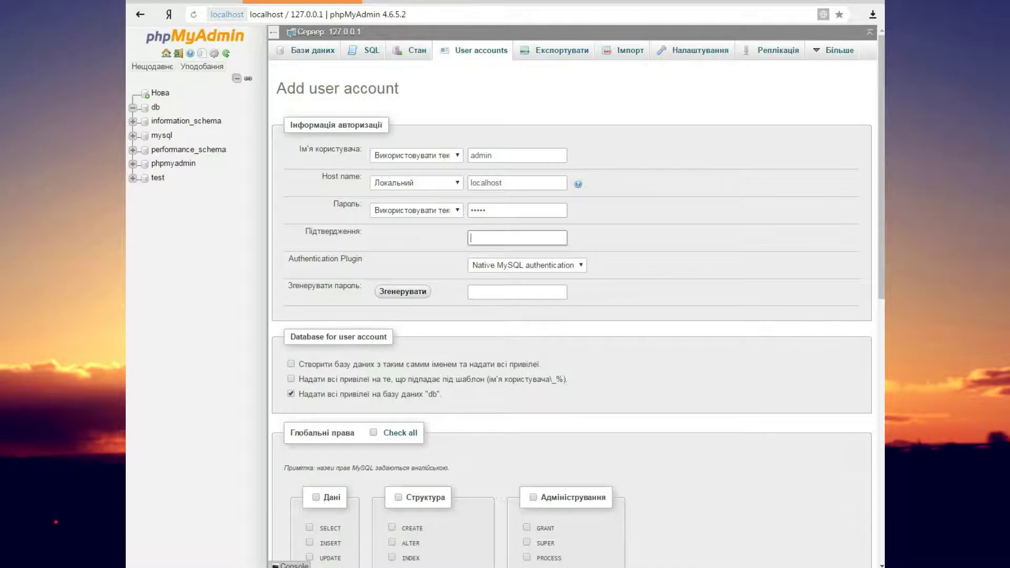
pyautogui.write('admin')
# Check all global privileges and submit the new user account
pyautogui.scroll(-2, 572, 316)
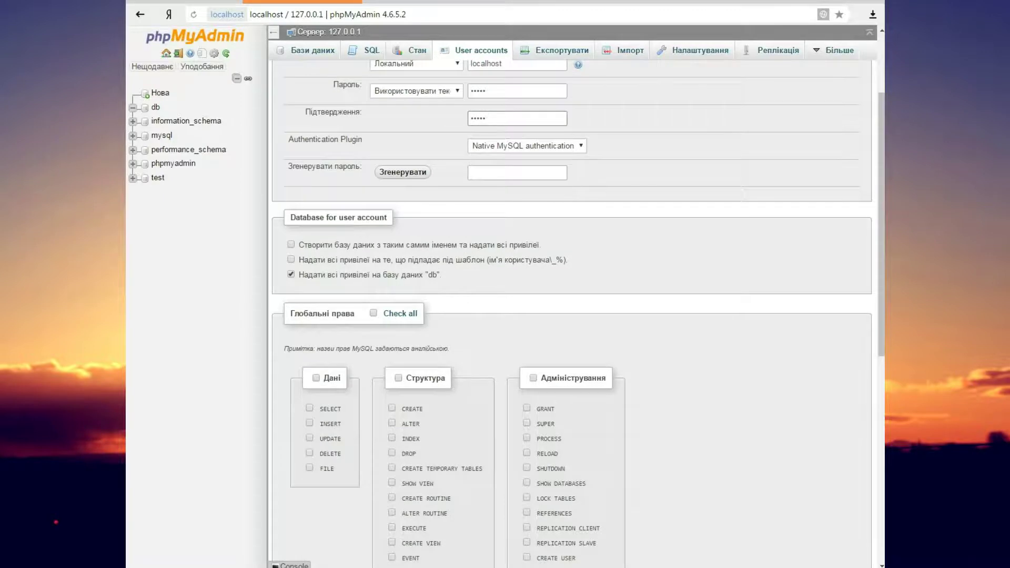
pyautogui.click(373, 313)
pyautogui.scroll(2, 572, 316)
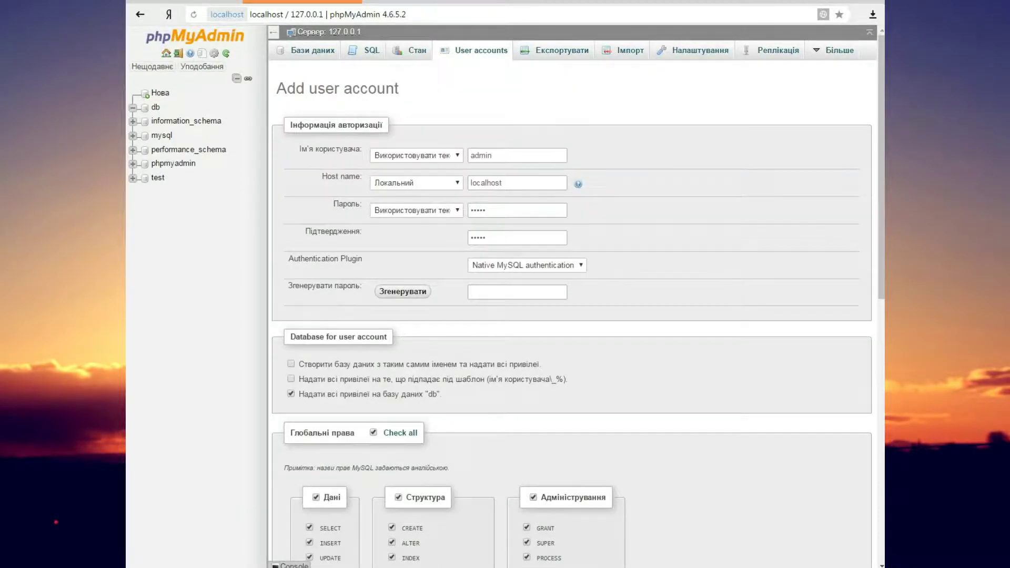
pyautogui.scroll(-9, 573, 316)
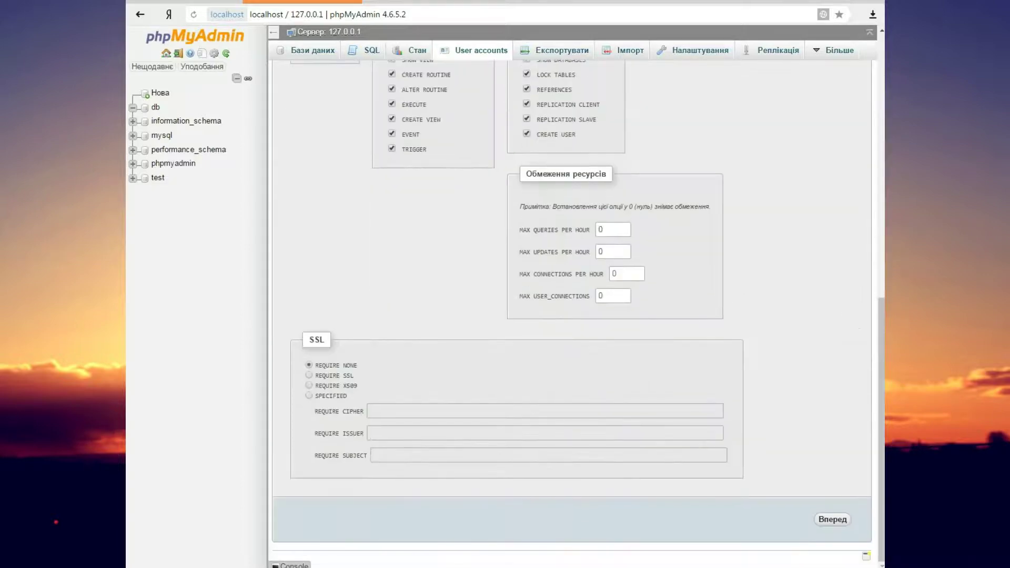
pyautogui.click(833, 520)
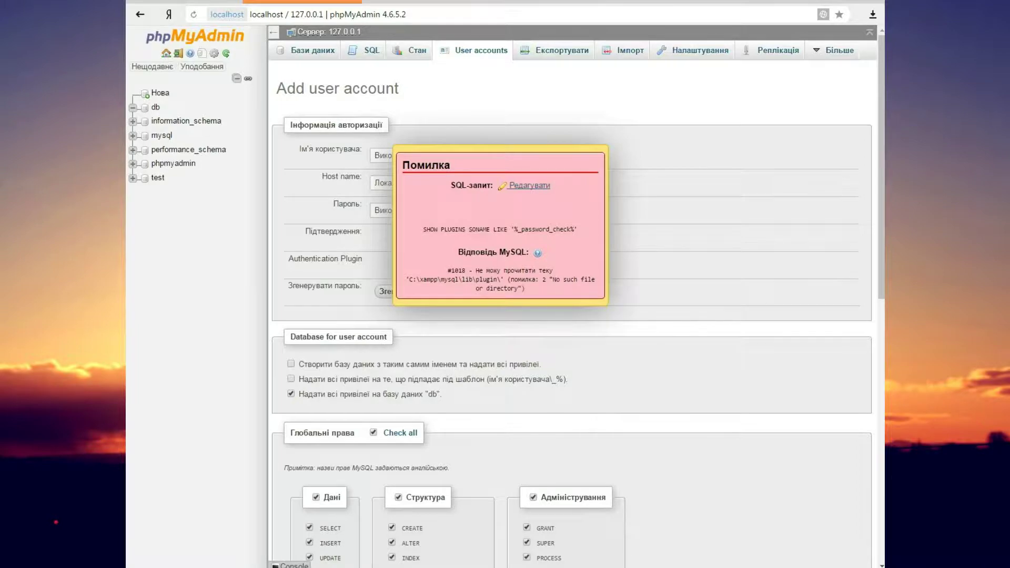
# Navigate the Explorer window to the C:\xampp\mysql folder
pyautogui.click(331, 503)
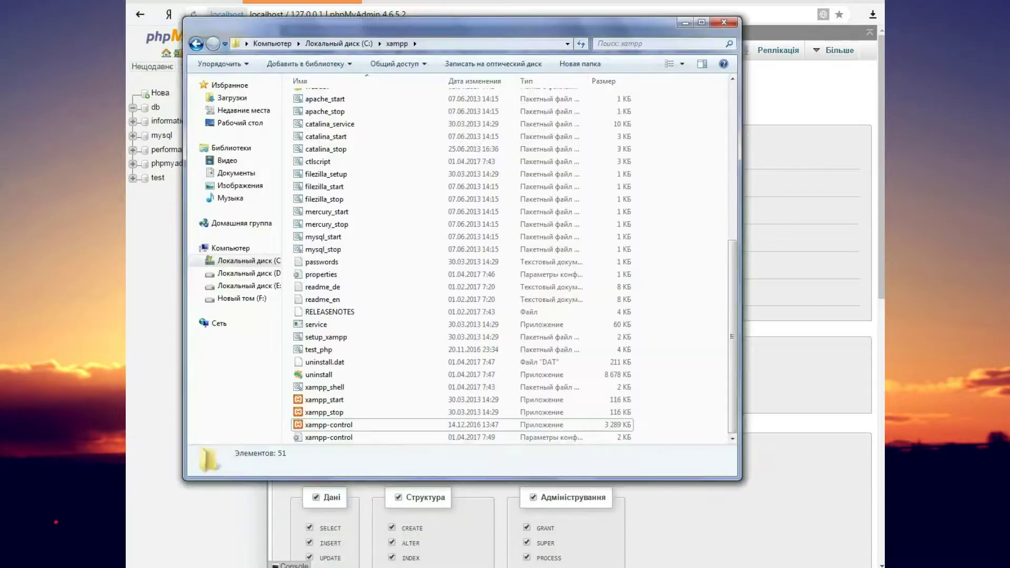
pyautogui.scroll(8, 368, 387)
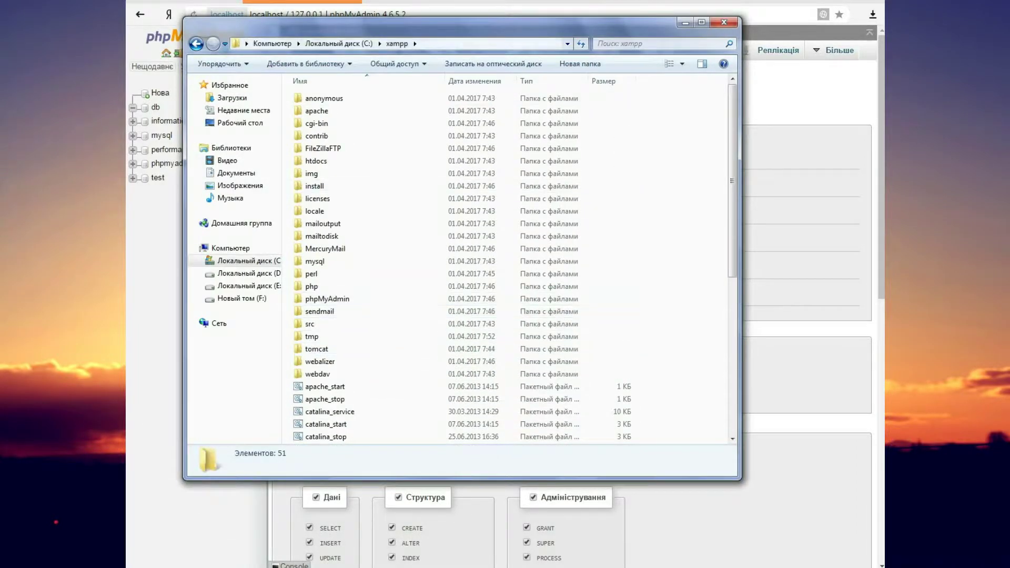
pyautogui.moveTo(421, 24); pyautogui.dragTo(467, 43)
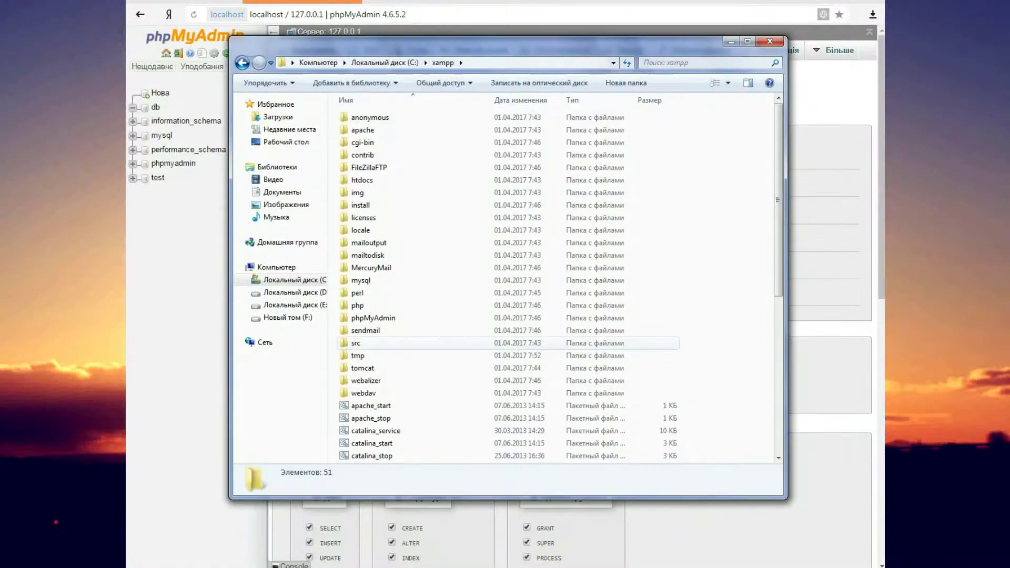
pyautogui.click(243, 63)
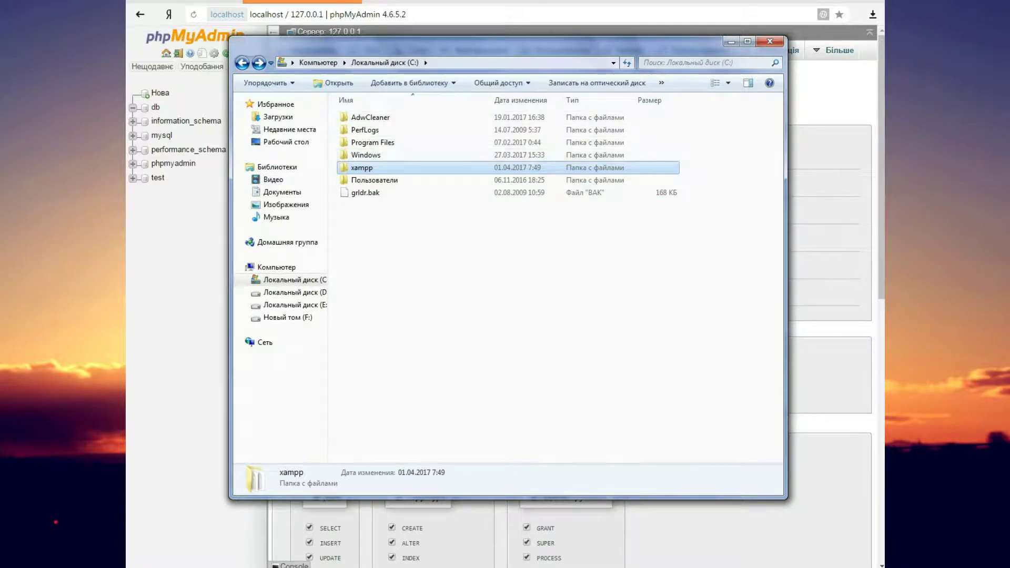
pyautogui.press('Return')
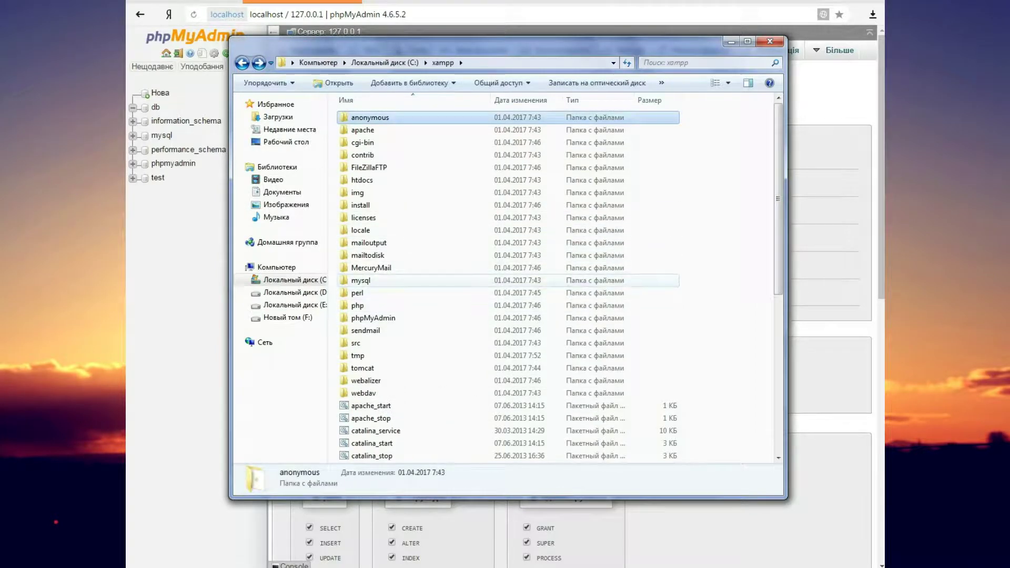
pyautogui.doubleClick(368, 280)
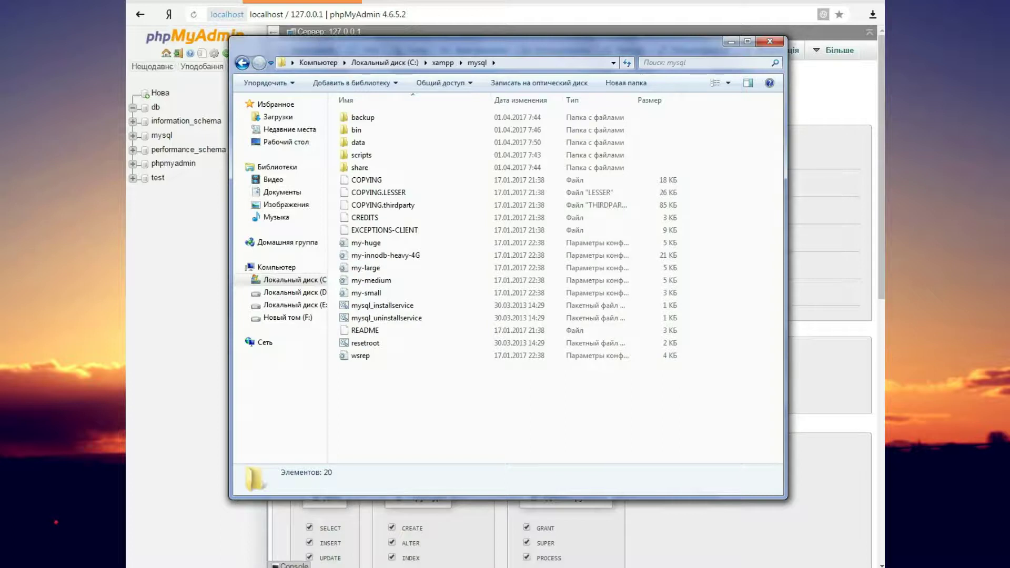
# Create a new folder named lib inside the mysql folder
pyautogui.rightClick(419, 251)
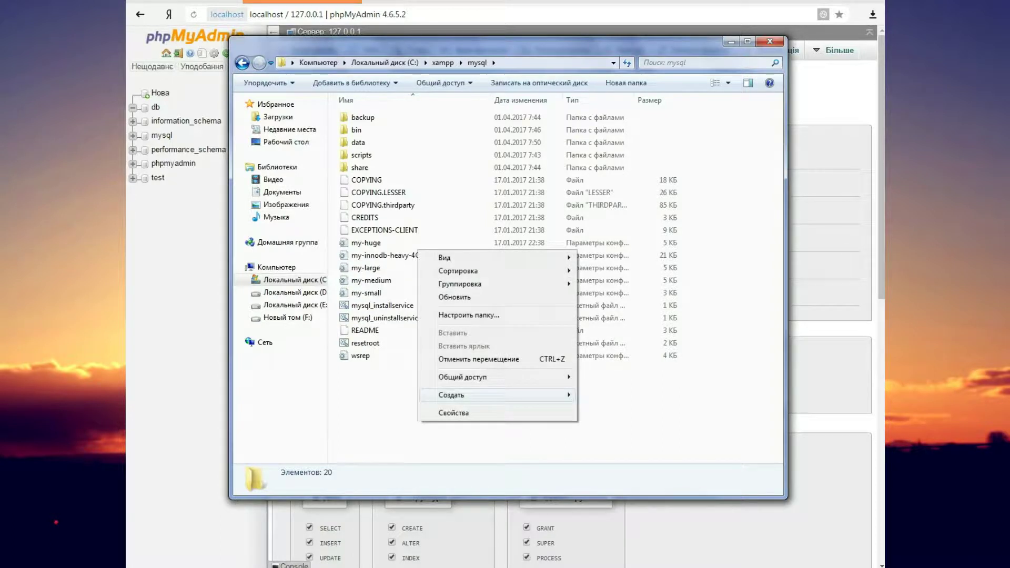
pyautogui.moveTo(463, 395)
pyautogui.click(606, 395)
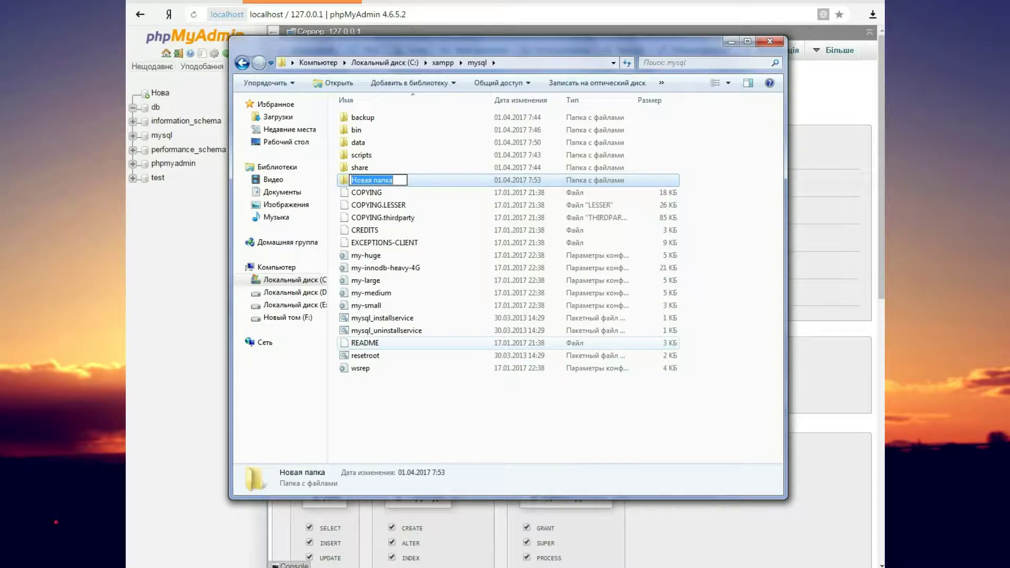
pyautogui.press('BackSpace')
pyautogui.write('lib')
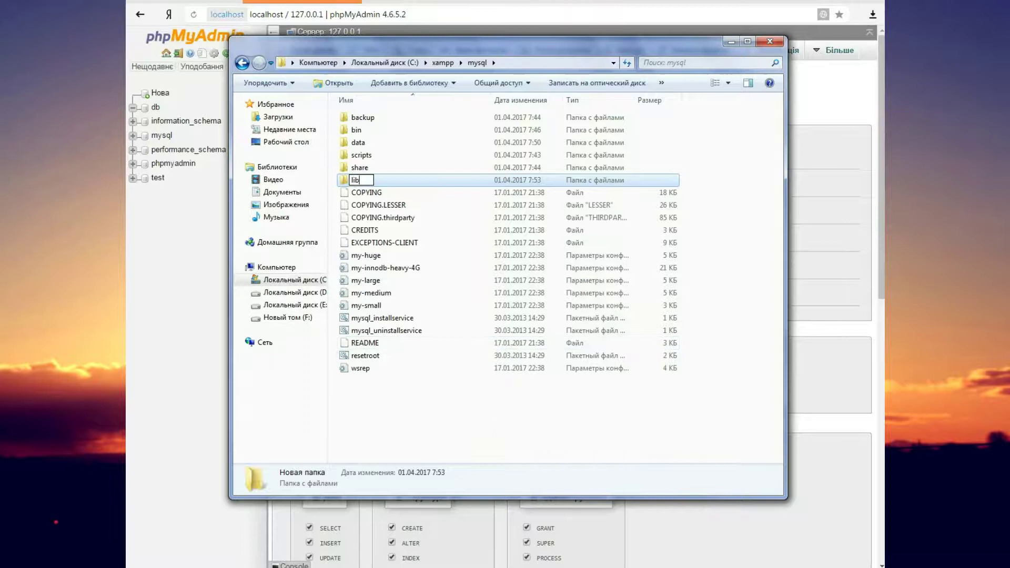
pyautogui.press('Return')
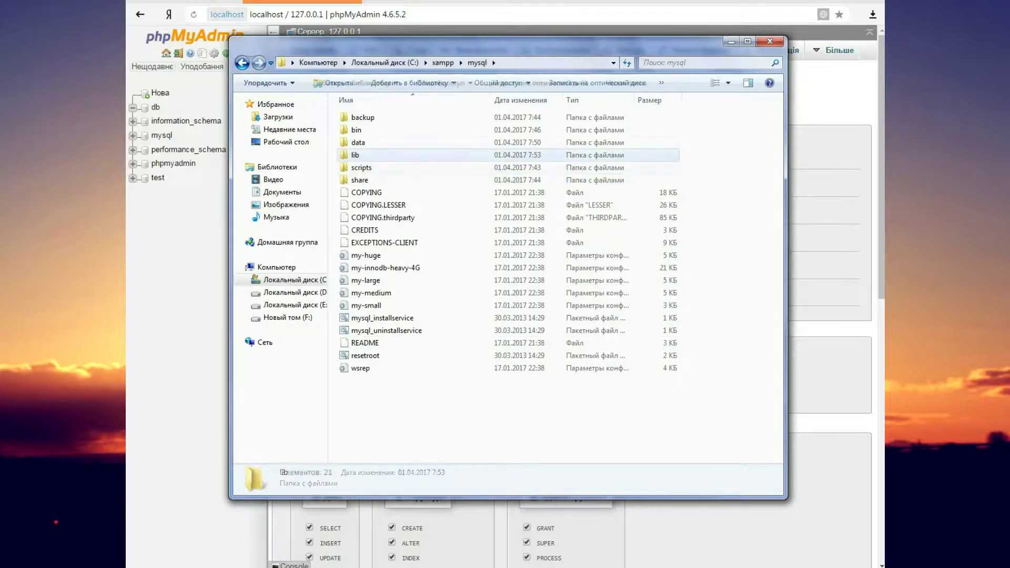
# Inside lib, create a folder named plugin and close Explorer
pyautogui.press('Return')
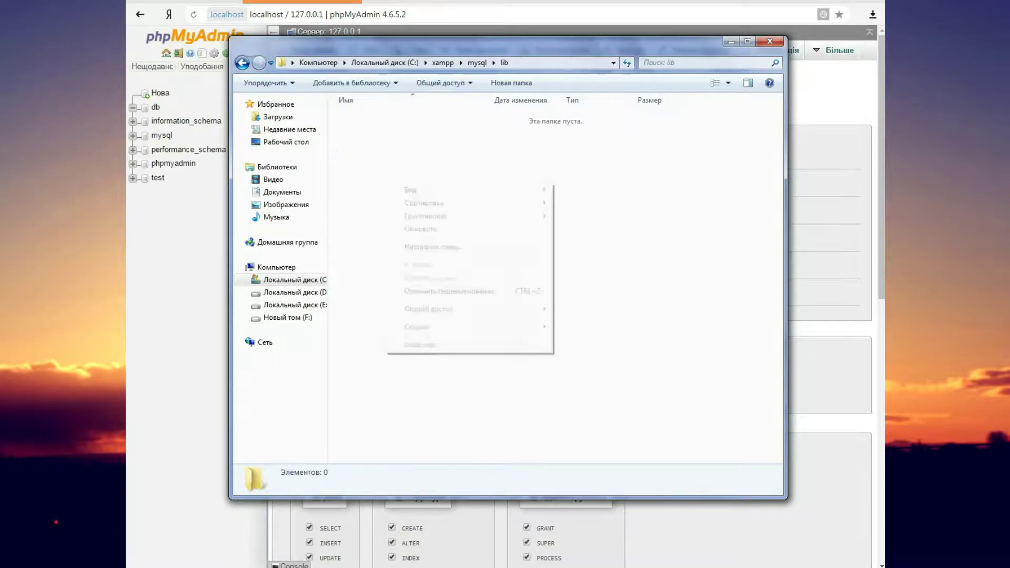
pyautogui.rightClick(384, 183)
pyautogui.moveTo(421, 327)
pyautogui.click(579, 326)
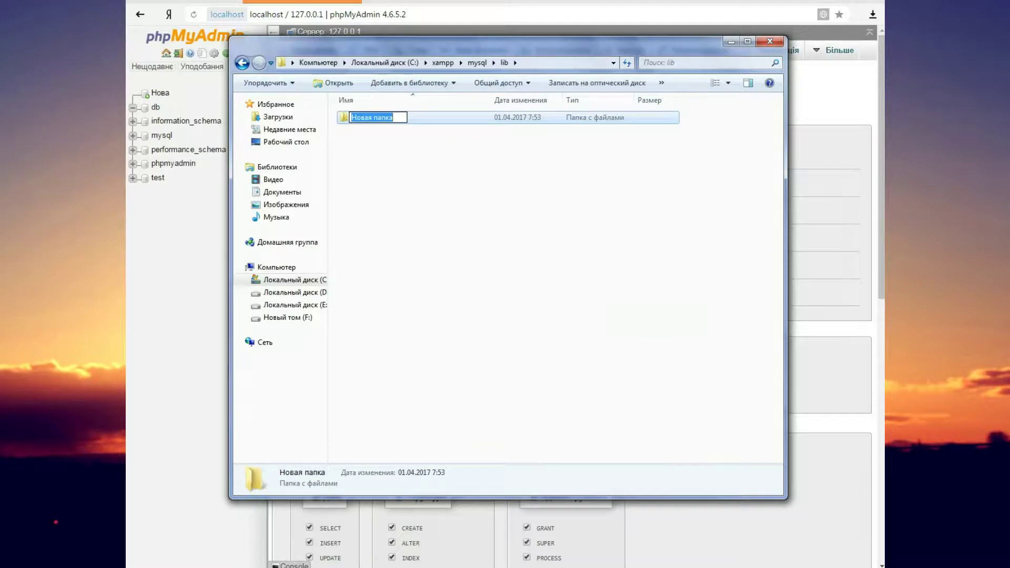
pyautogui.write('plugi')
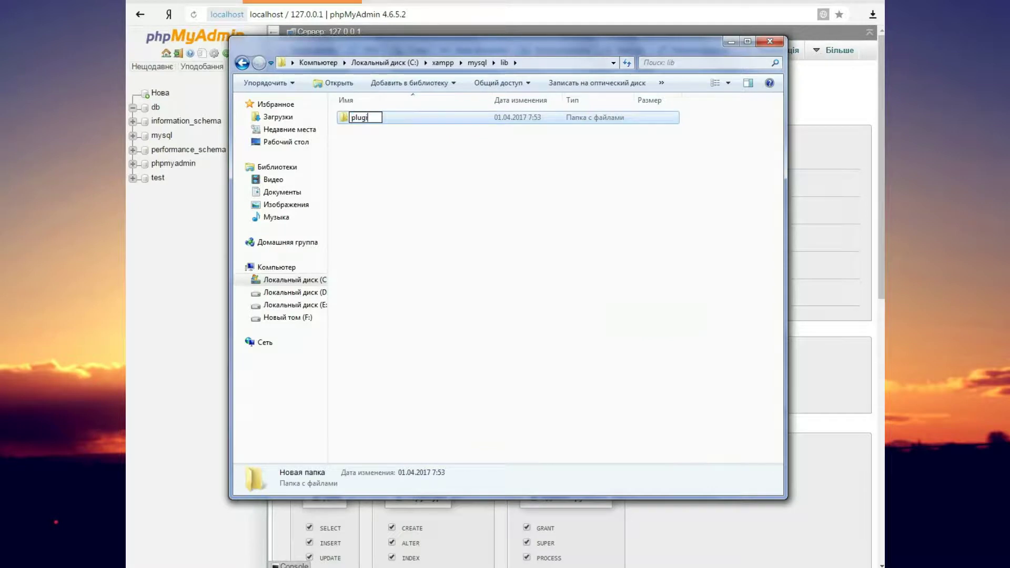
pyautogui.write('n')
pyautogui.press('Return')
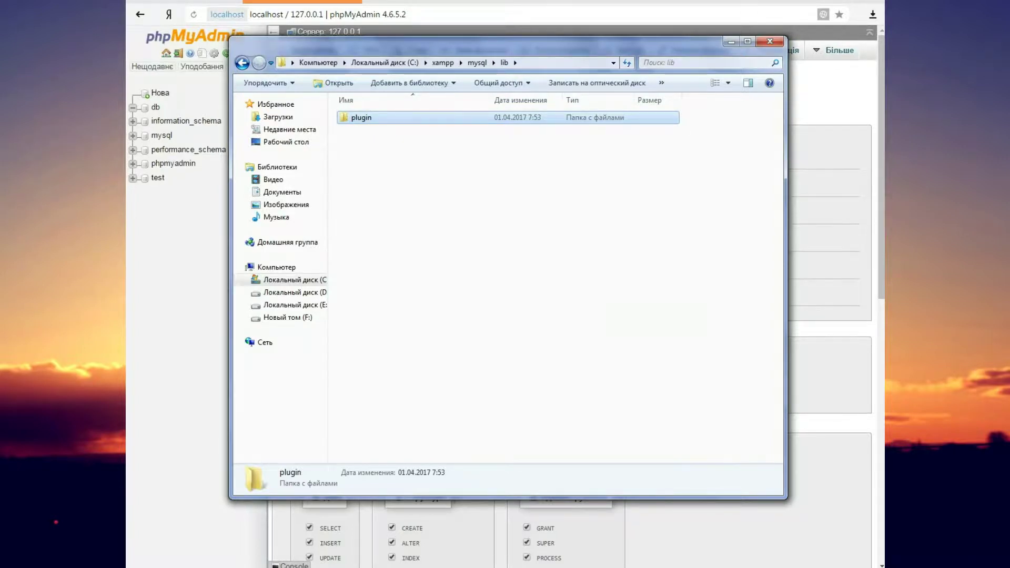
pyautogui.click(770, 41)
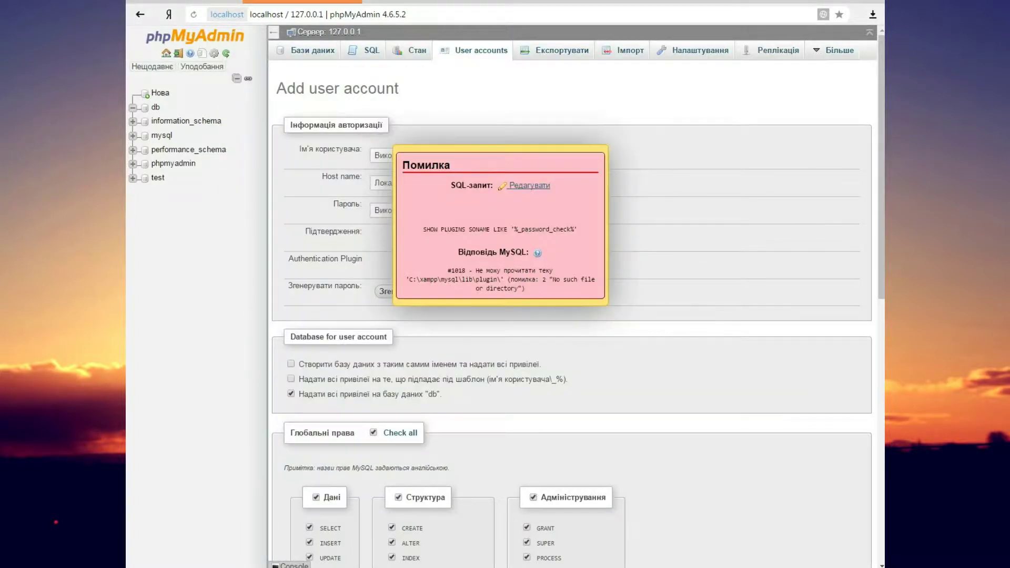
# Dismiss the #1018 error popup and resubmit the admin user form
pyautogui.click(592, 254)
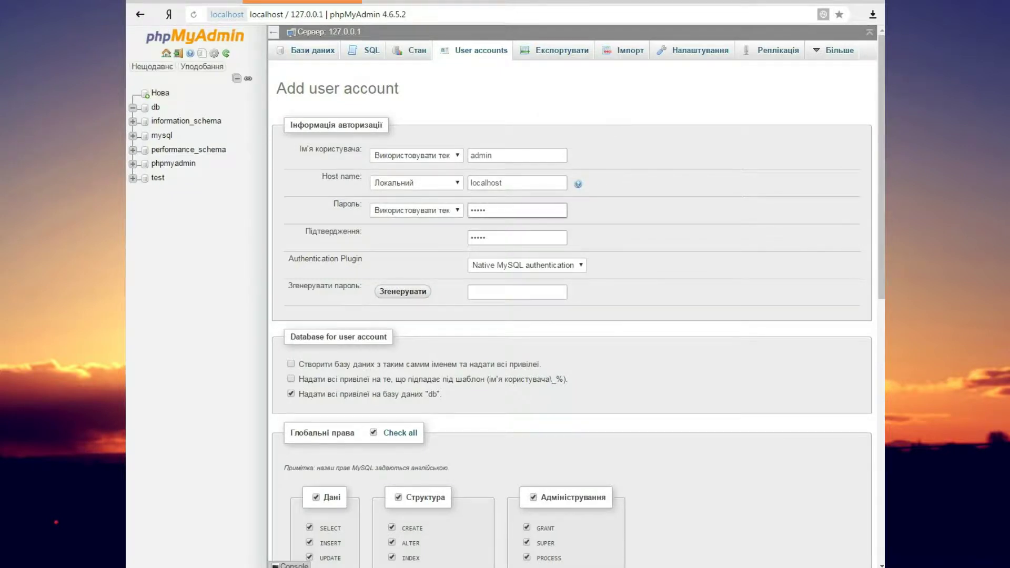
pyautogui.scroll(-10, 573, 315)
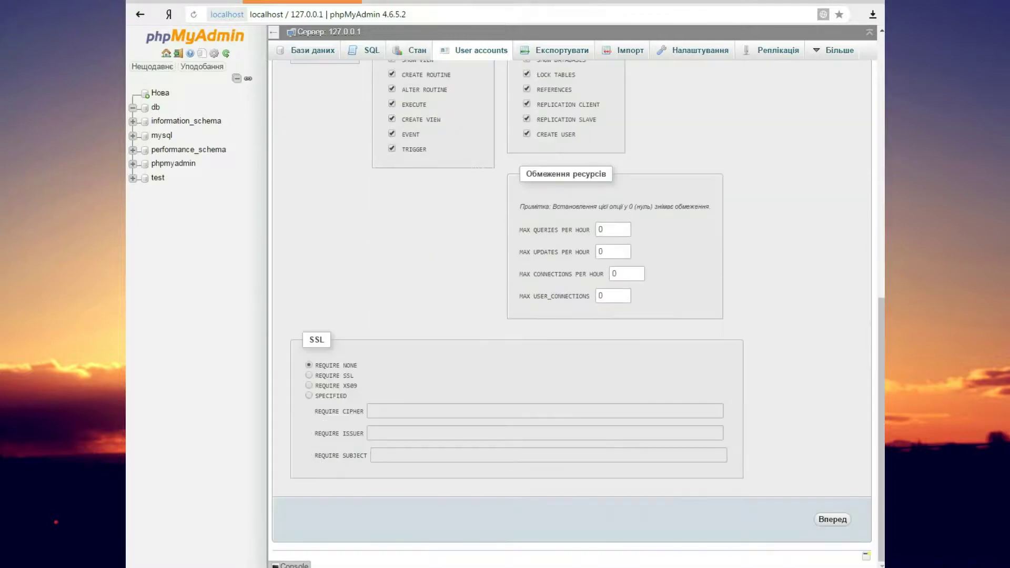
pyautogui.click(832, 520)
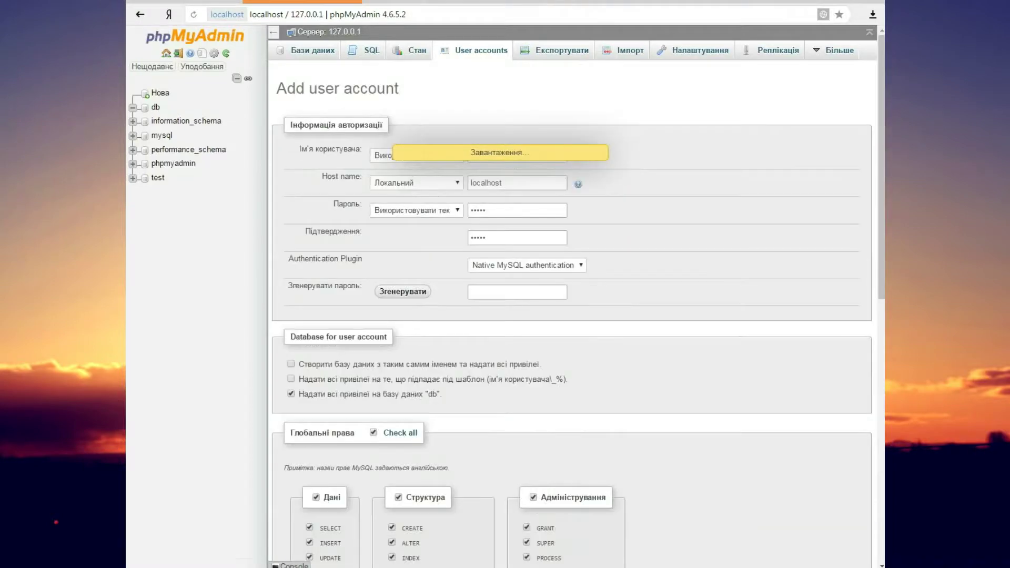